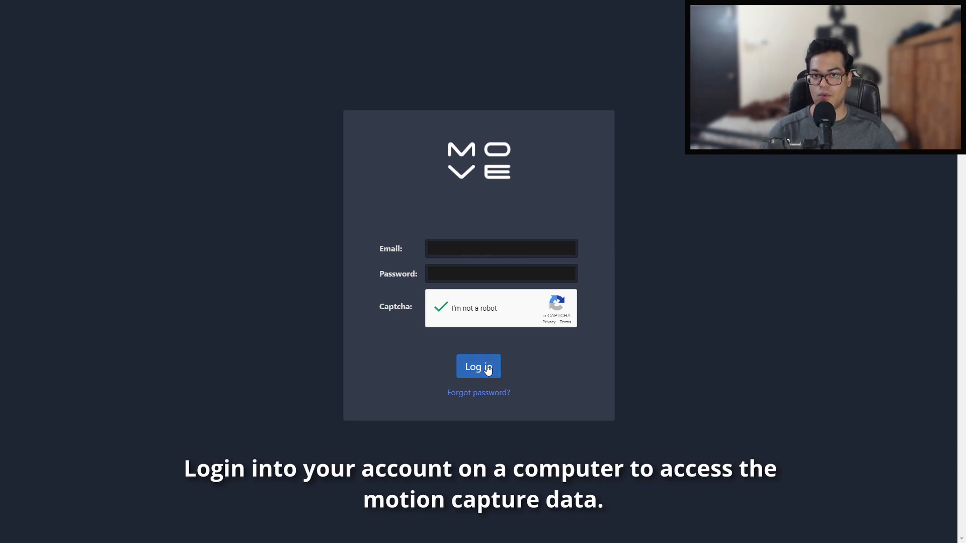
- Log in to the account and open test_session in the older of the two projects
{"action": "left_click", "coordinate": [488, 370]}
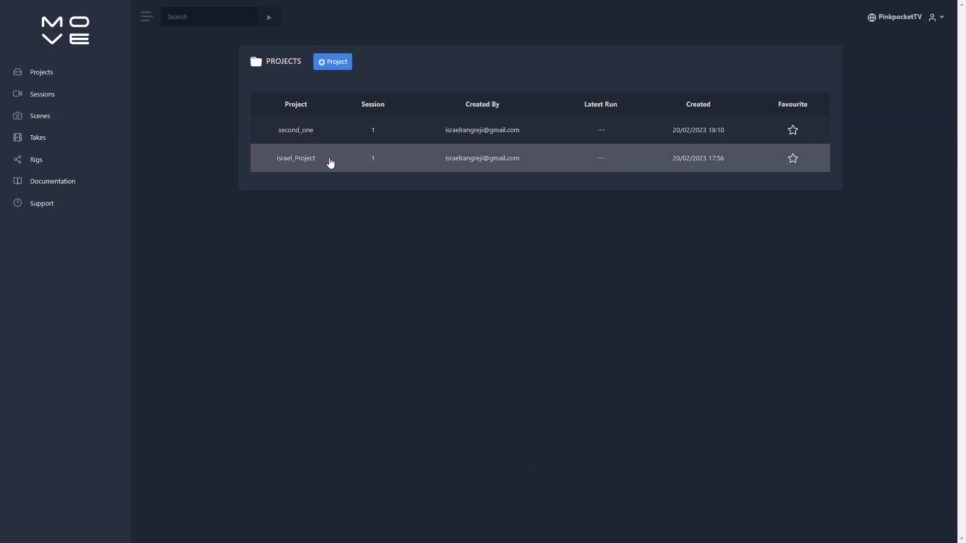
{"action": "left_click", "coordinate": [333, 159]}
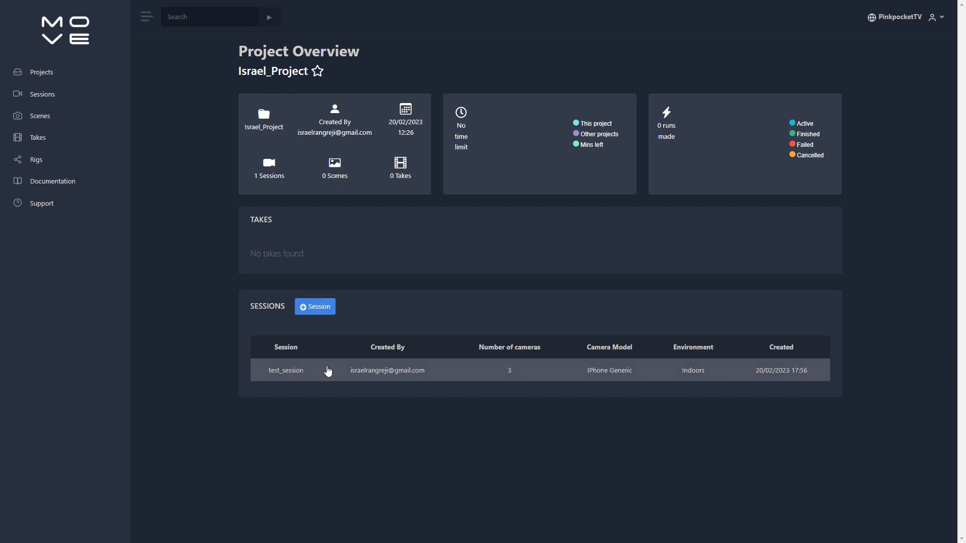
{"action": "left_click", "coordinate": [328, 372]}
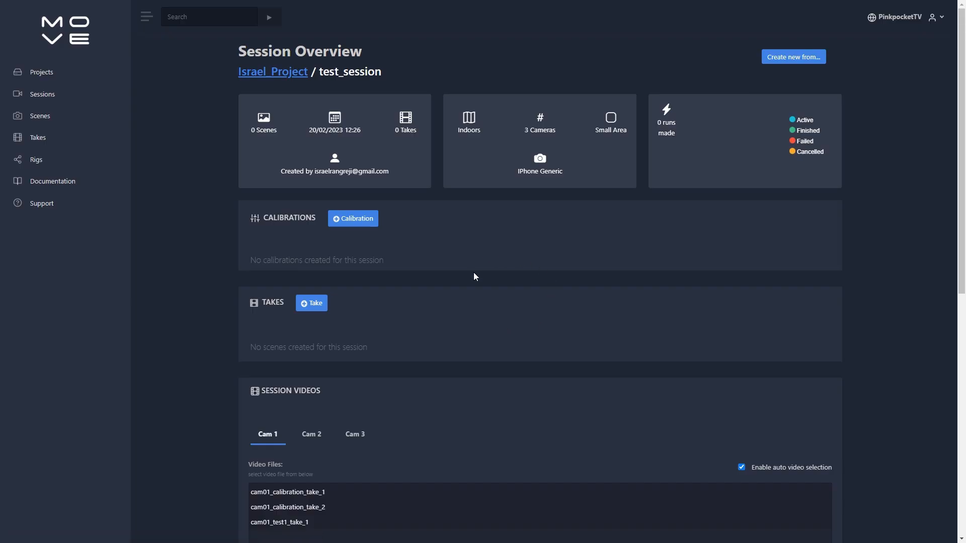
- Start a new calibration and select the cam01_test1_take_1 video for Camera 1, keeping auto video selection enabled
{"action": "left_click", "coordinate": [354, 219]}
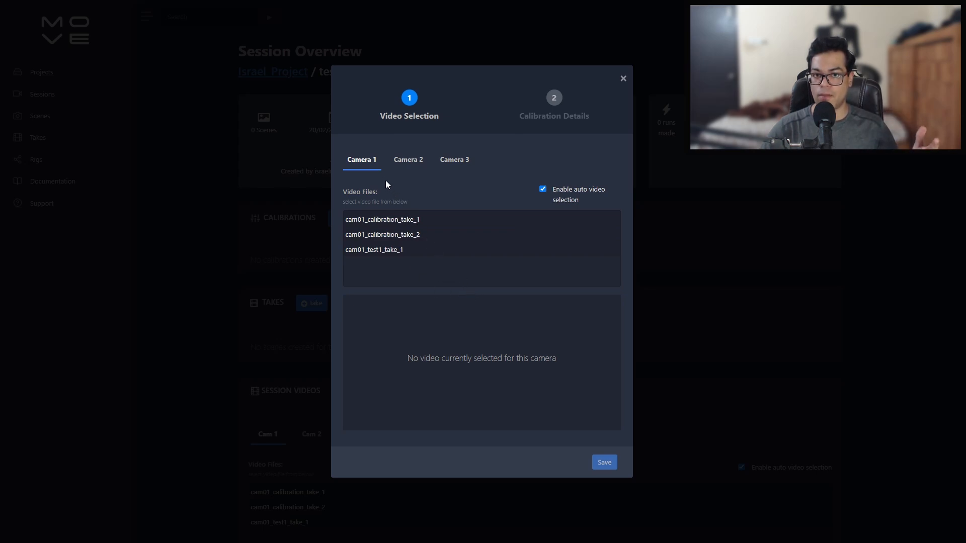
{"action": "left_click", "coordinate": [409, 161]}
{"action": "left_click", "coordinate": [445, 161]}
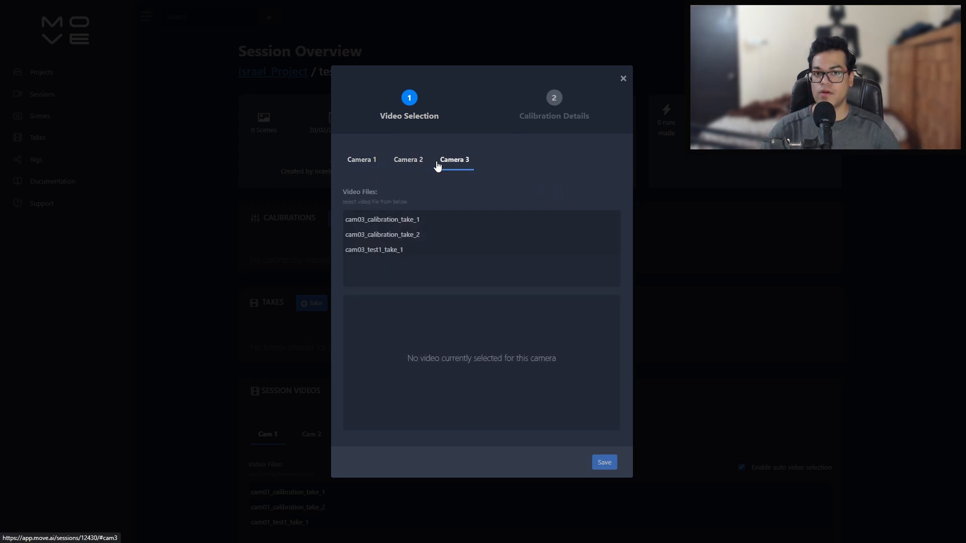
{"action": "left_click", "coordinate": [364, 165]}
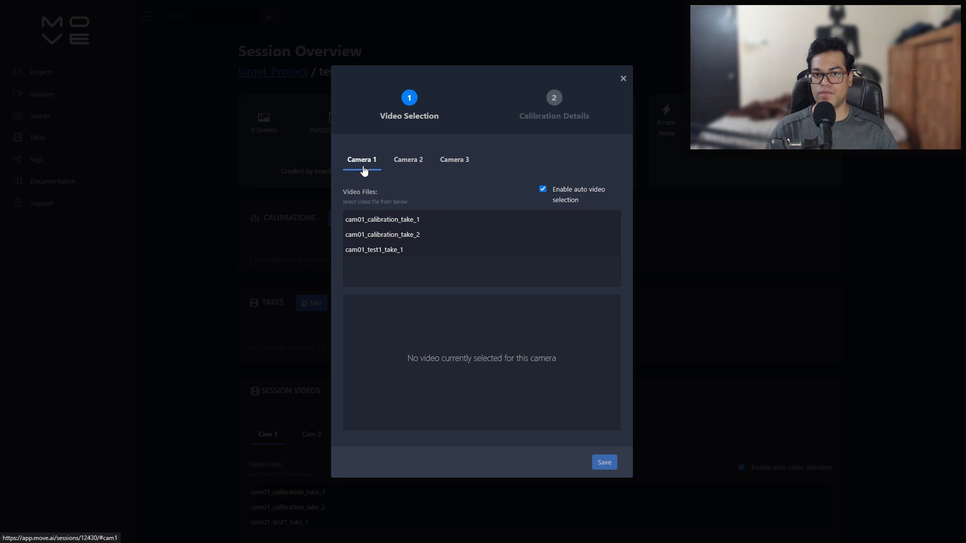
{"action": "left_click", "coordinate": [395, 251]}
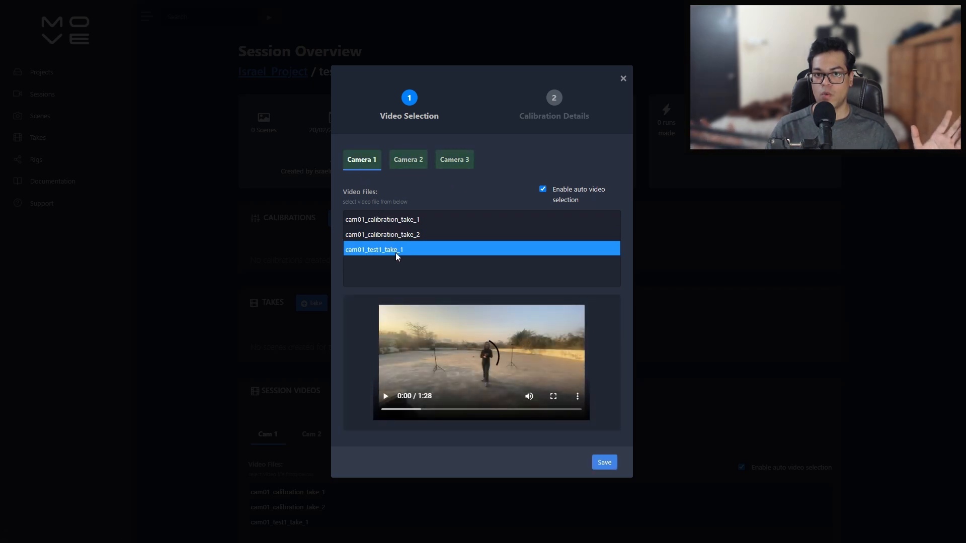
- Play through the selected video to find the first and last clap times and the calibration section's start and end
{"action": "left_click", "coordinate": [385, 396]}
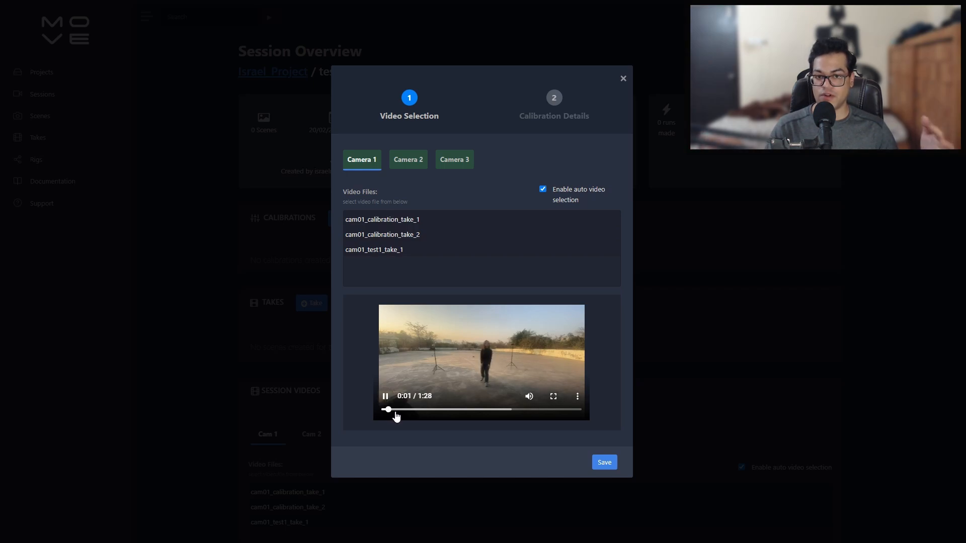
{"action": "left_click", "coordinate": [398, 411]}
{"action": "left_click", "coordinate": [410, 410]}
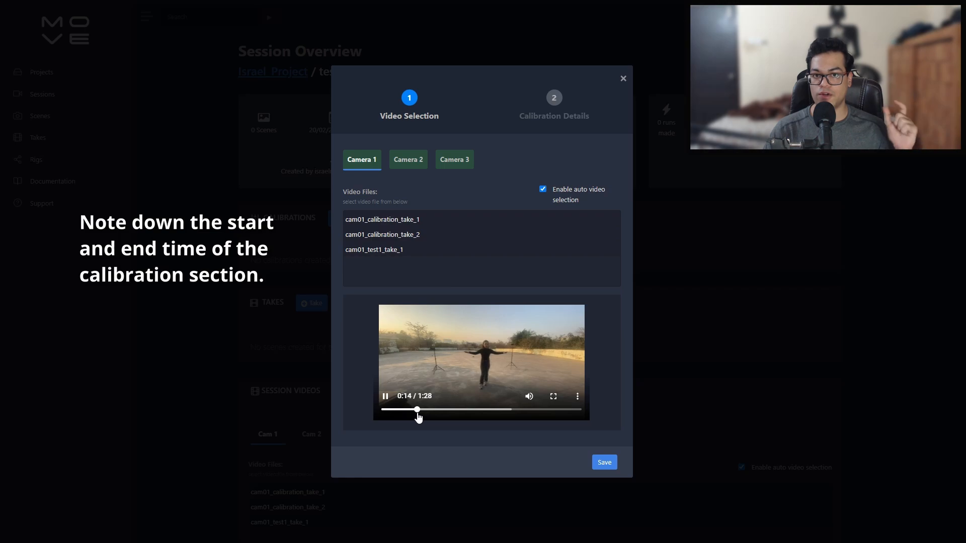
{"action": "left_click", "coordinate": [428, 410]}
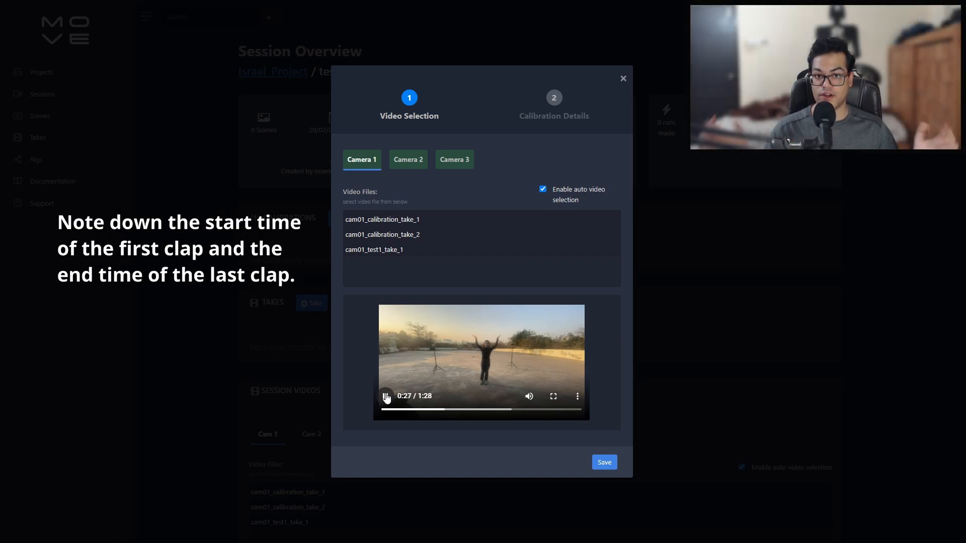
{"action": "left_click", "coordinate": [385, 399]}
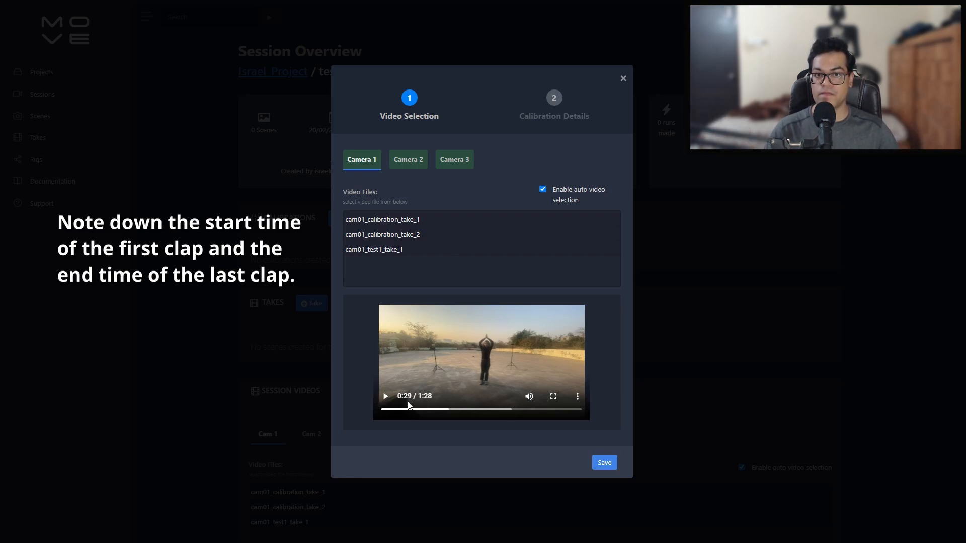
{"action": "left_click", "coordinate": [386, 397]}
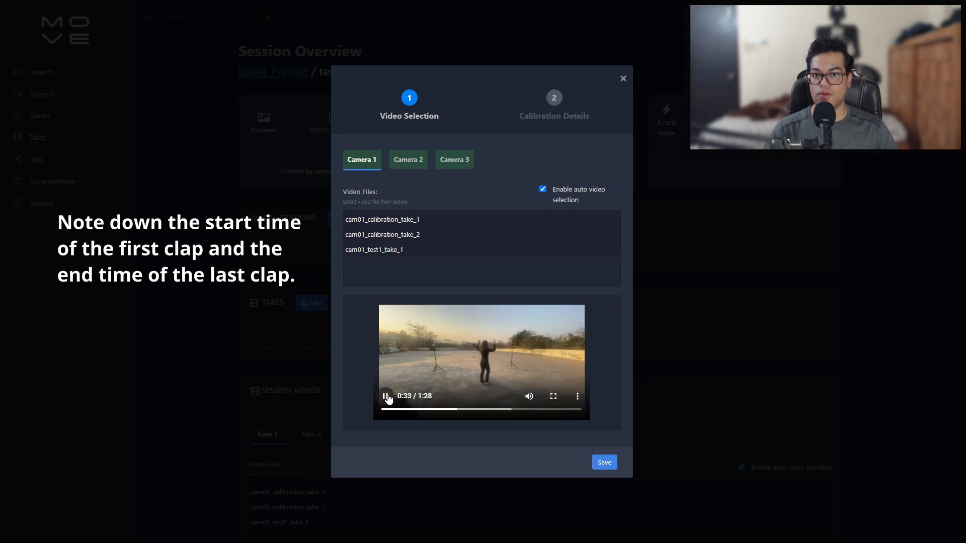
{"action": "left_click", "coordinate": [467, 411]}
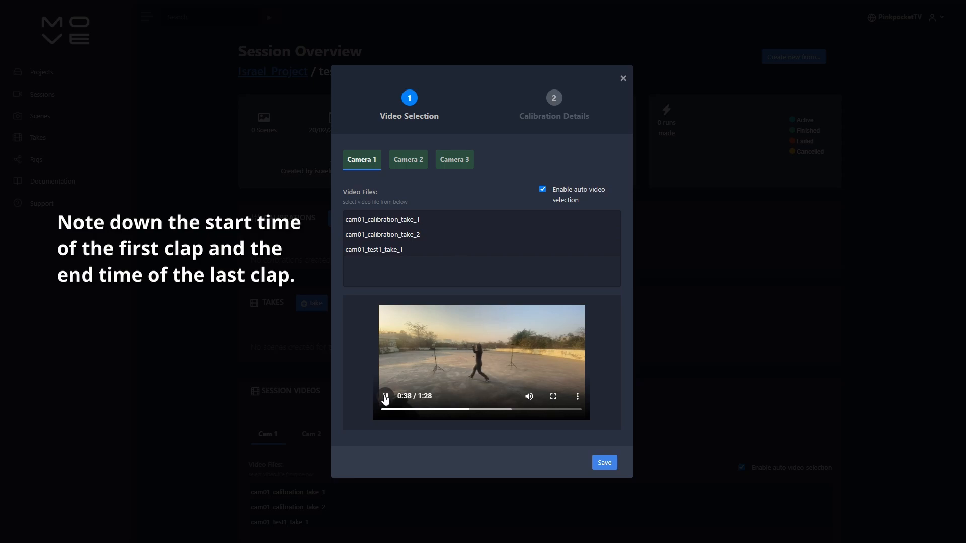
- Save and confirm the test1_take_1 videos of all three cameras for the calibration
{"action": "left_click", "coordinate": [415, 252]}
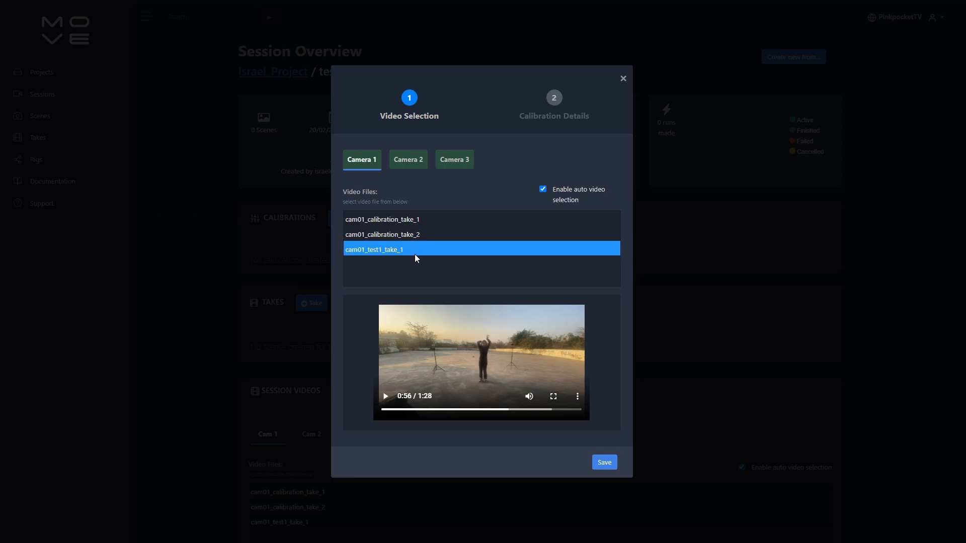
{"action": "left_click", "coordinate": [603, 459]}
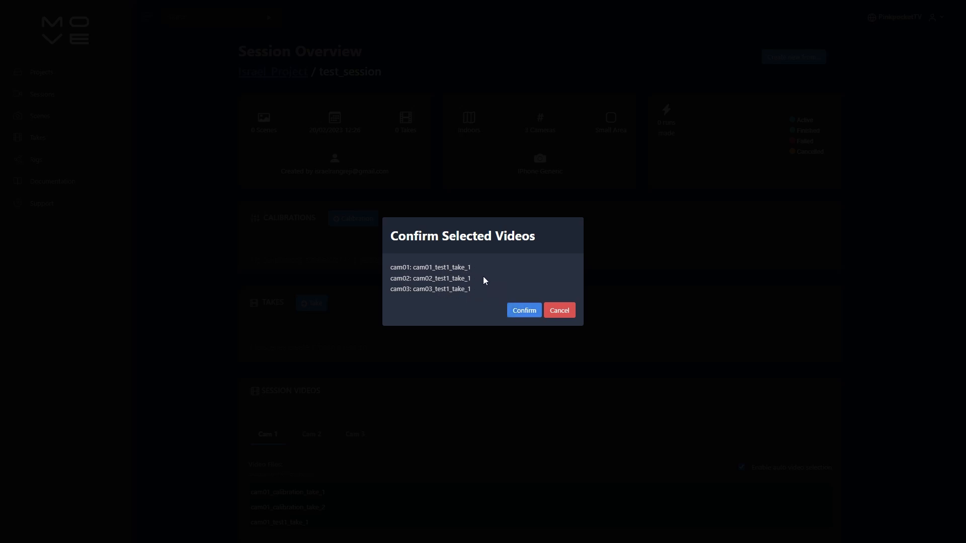
{"action": "left_click", "coordinate": [514, 311]}
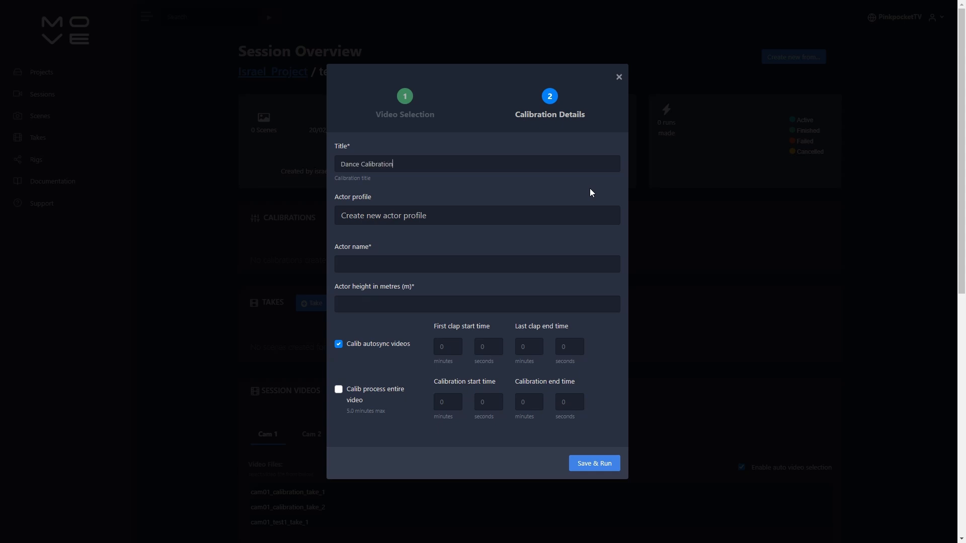
- Title the calibration "Dance Calibration" and fill in a new actor profile with name B and height 1.5 m
{"action": "left_click", "coordinate": [517, 216]}
{"action": "left_click", "coordinate": [518, 215]}
{"action": "left_click", "coordinate": [340, 264]}
{"action": "type", "text": "B"}
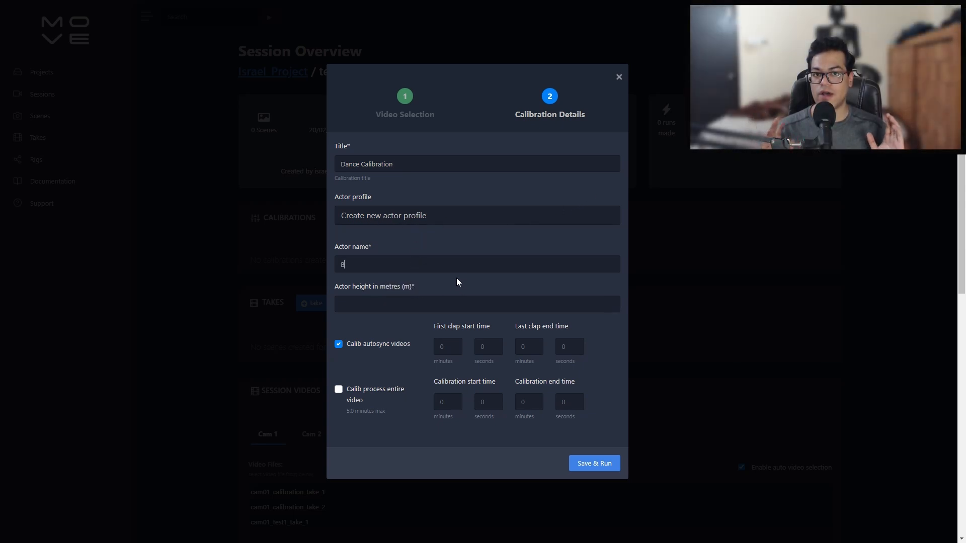
{"action": "left_click", "coordinate": [444, 303]}
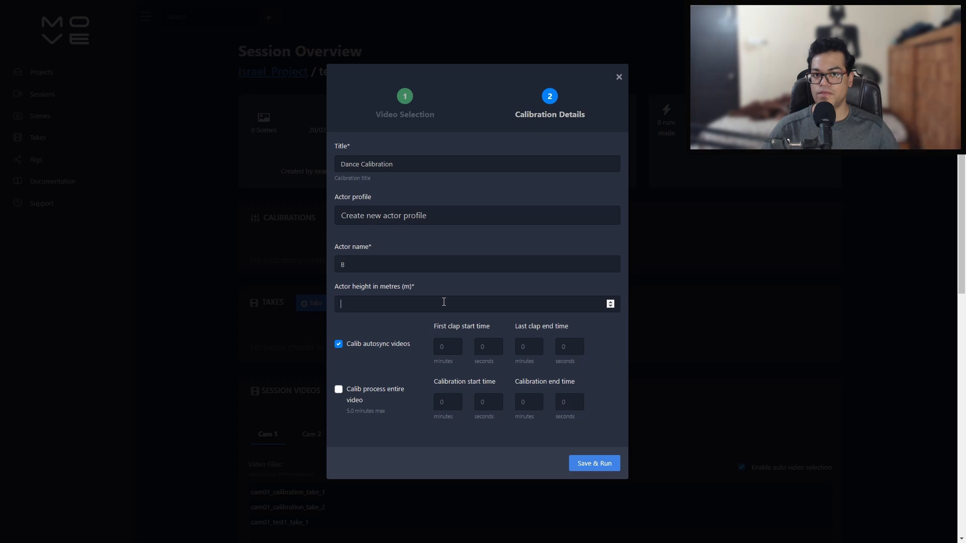
{"action": "type", "text": "1.5"}
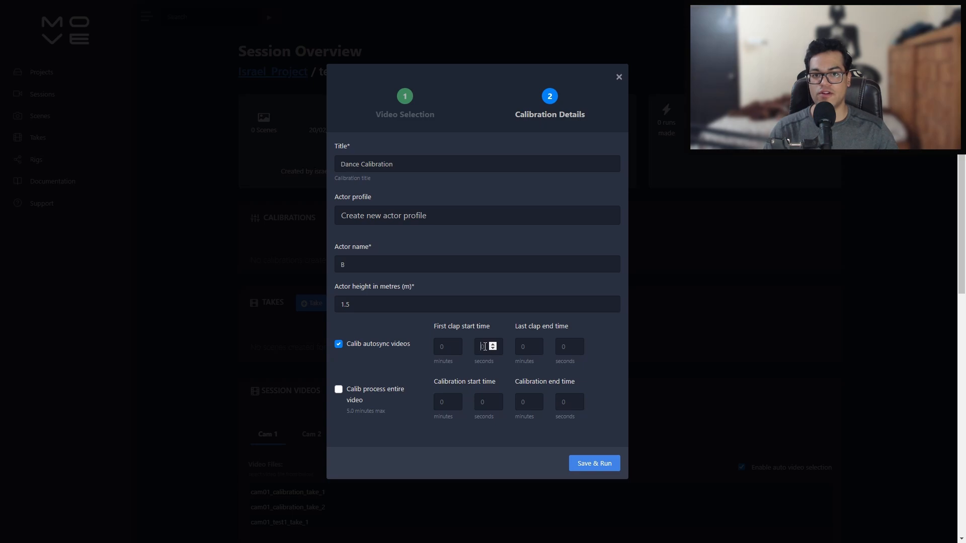
- Set the claps to 27–29 seconds and the calibration section to 24–41 seconds, and try to run the calibration
{"action": "type", "text": "7"}
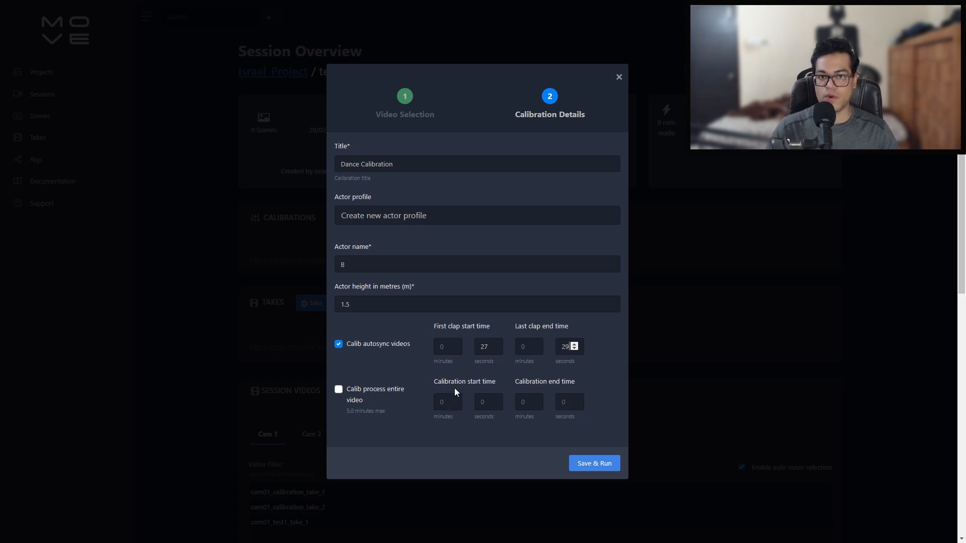
{"action": "left_click", "coordinate": [488, 402]}
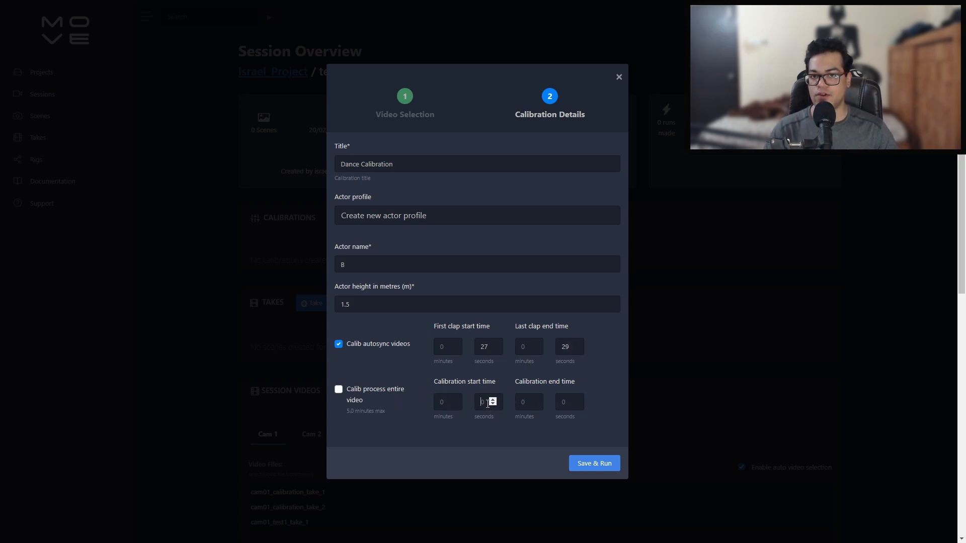
{"action": "type", "text": "24"}
{"action": "left_click", "coordinate": [564, 404]}
{"action": "type", "text": "41"}
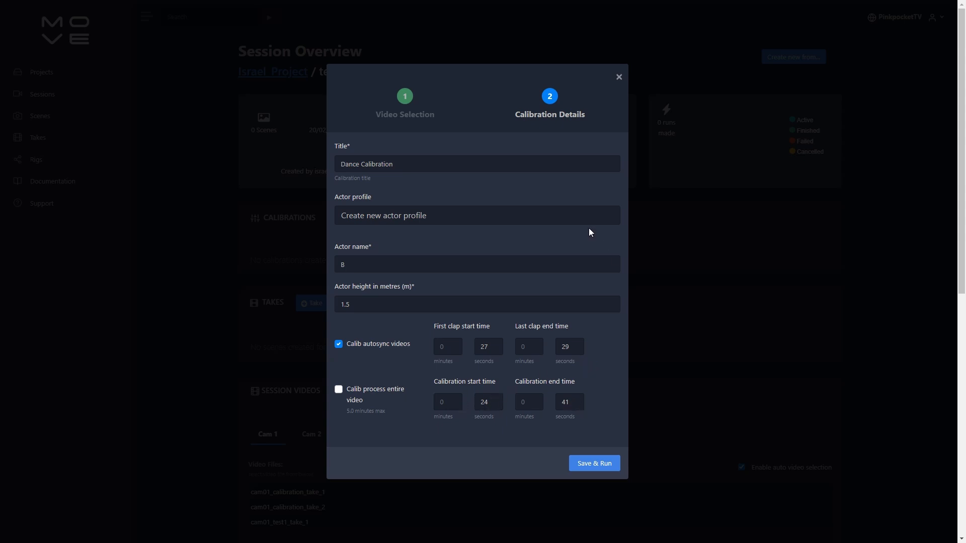
{"action": "left_click", "coordinate": [595, 465]}
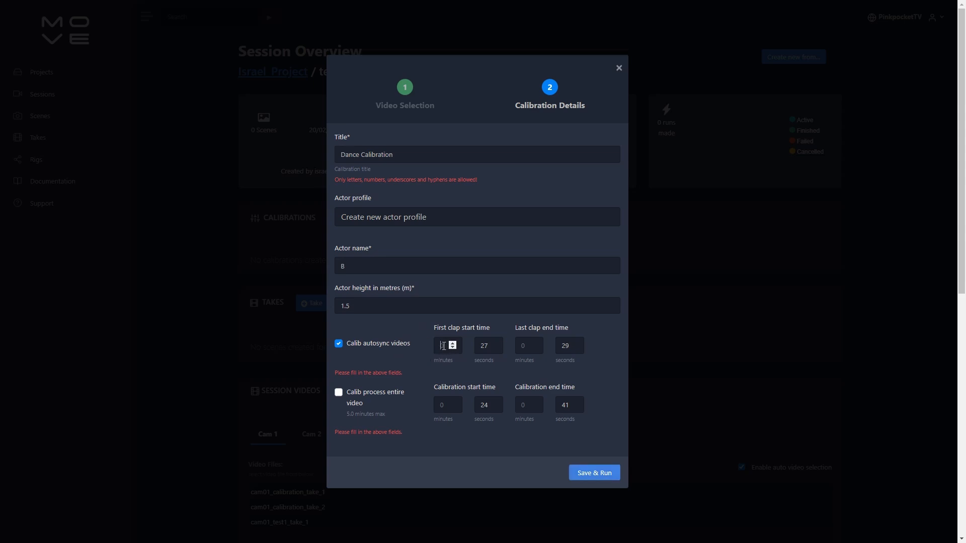
- Enter 0 for the minutes of the clap and calibration times, change the title to DanceCalibration, and run the calibration
{"action": "left_click", "coordinate": [523, 347]}
{"action": "type", "text": "0"}
{"action": "left_click", "coordinate": [446, 405]}
{"action": "type", "text": "0"}
{"action": "left_click", "coordinate": [524, 405]}
{"action": "type", "text": "0"}
{"action": "left_click", "coordinate": [361, 154]}
{"action": "key", "text": "BackSpace"}
{"action": "left_click", "coordinate": [597, 471]}
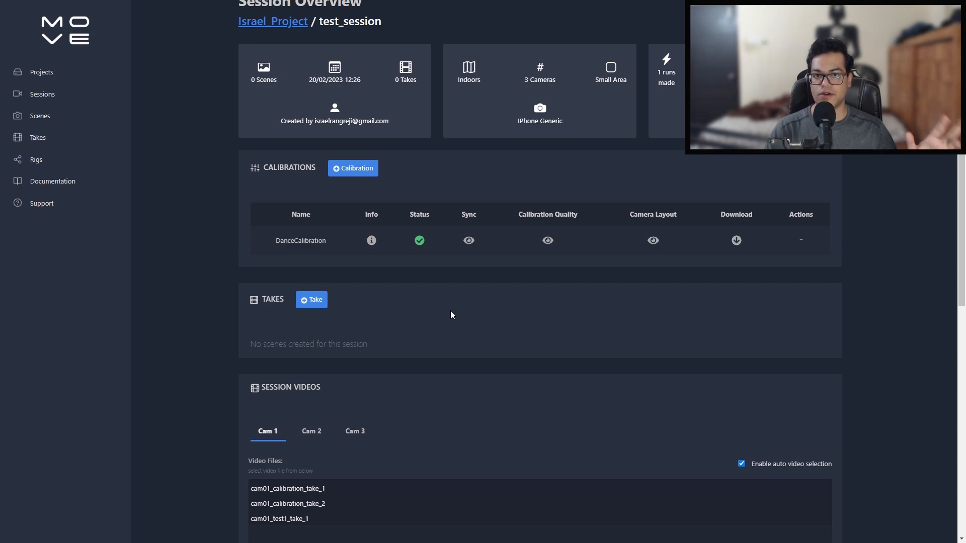
- Start a new take in the session and select the cam01_test1_take_1 video for Camera 1
{"action": "left_click", "coordinate": [317, 301]}
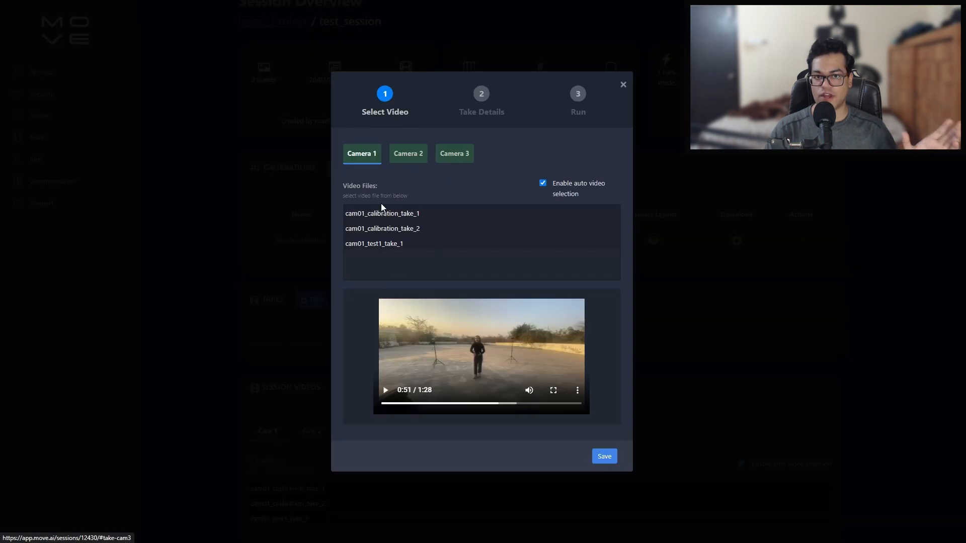
{"action": "left_click", "coordinate": [392, 232]}
{"action": "left_click", "coordinate": [392, 244]}
- Play and scrub the take video to find the first and last clap times and the start and end of the performance
{"action": "left_click", "coordinate": [385, 391]}
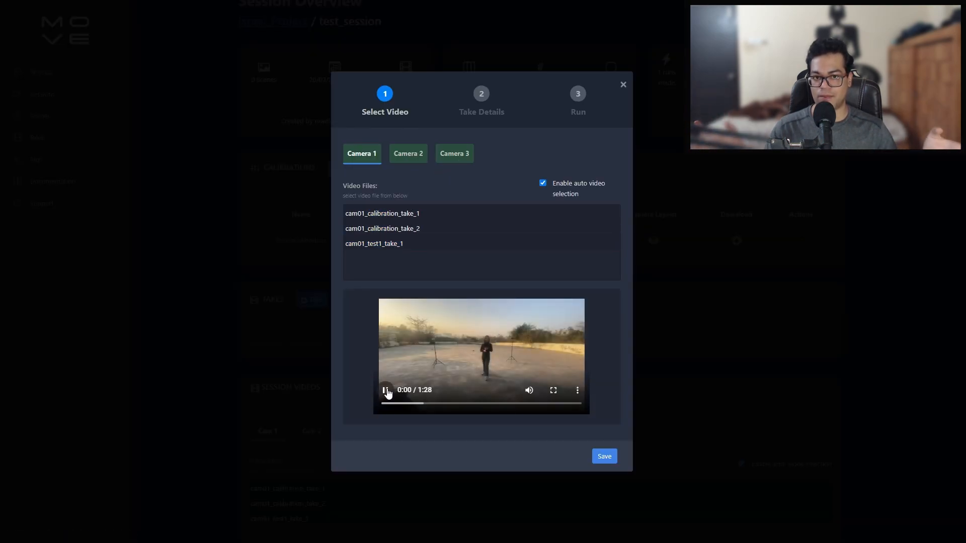
{"action": "left_click_drag", "start_coordinate": [414, 406], "coordinate": [476, 407]}
{"action": "key", "text": "space"}
{"action": "key", "text": "space"}
{"action": "key", "text": "space"}
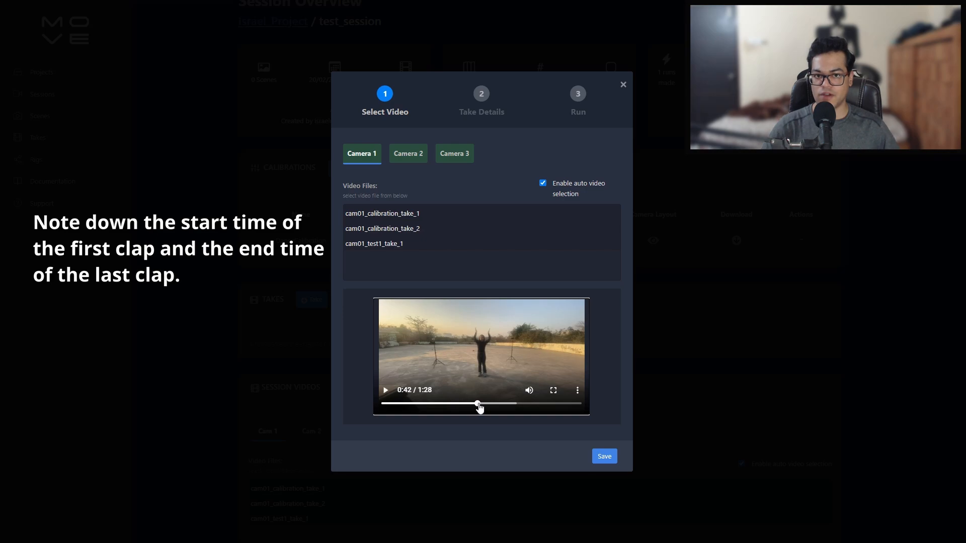
{"action": "left_click", "coordinate": [477, 405]}
{"action": "left_click", "coordinate": [385, 393]}
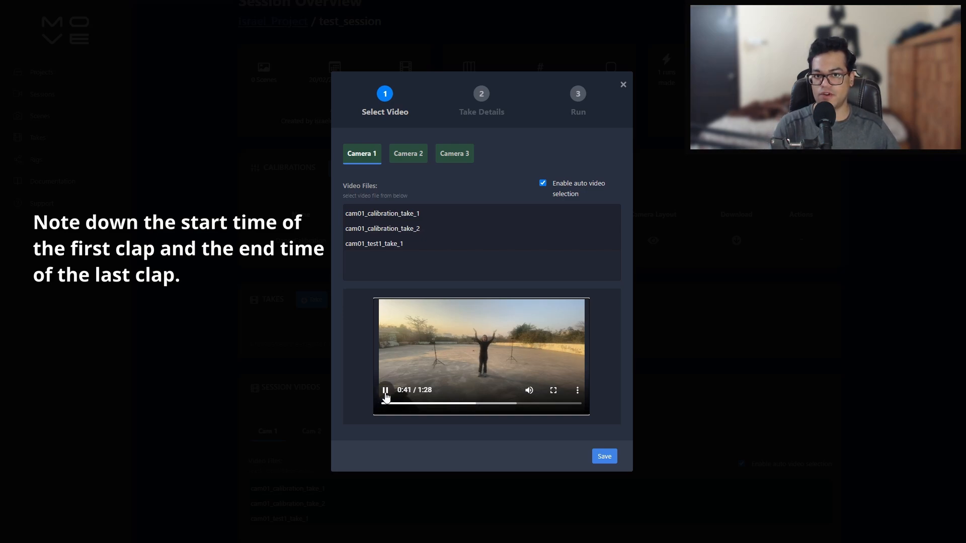
{"action": "left_click", "coordinate": [385, 394]}
{"action": "left_click", "coordinate": [385, 393]}
{"action": "left_click", "coordinate": [385, 394]}
{"action": "left_click", "coordinate": [385, 394]}
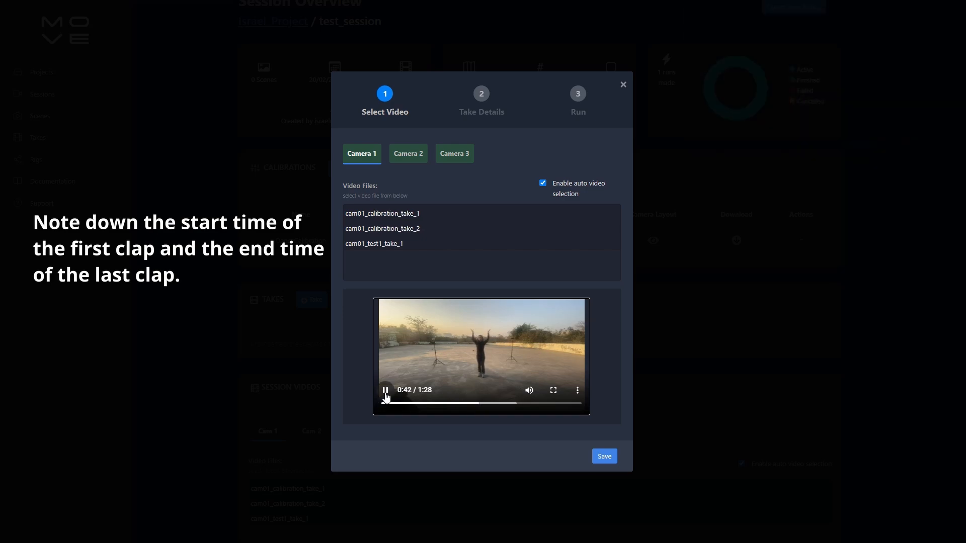
{"action": "left_click", "coordinate": [386, 394]}
{"action": "left_click", "coordinate": [385, 394]}
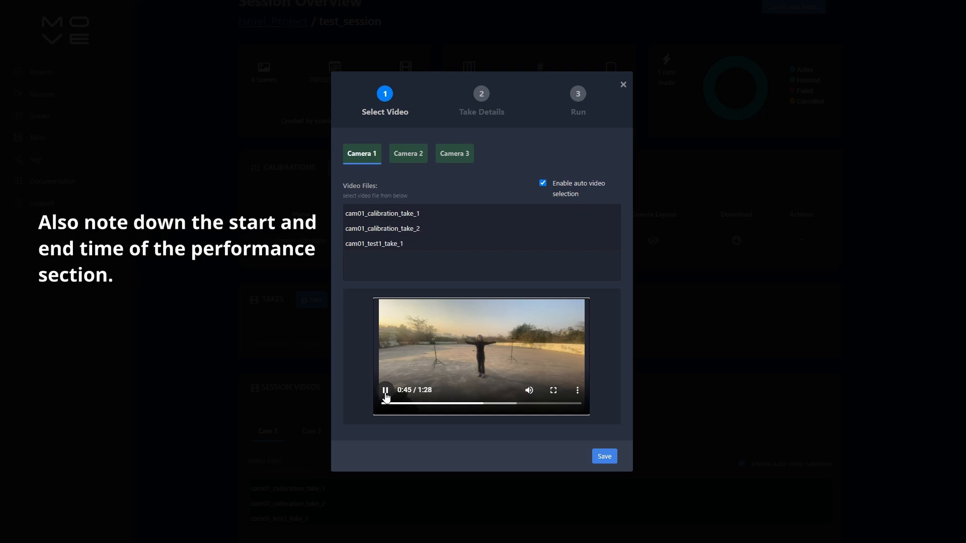
{"action": "left_click", "coordinate": [386, 395]}
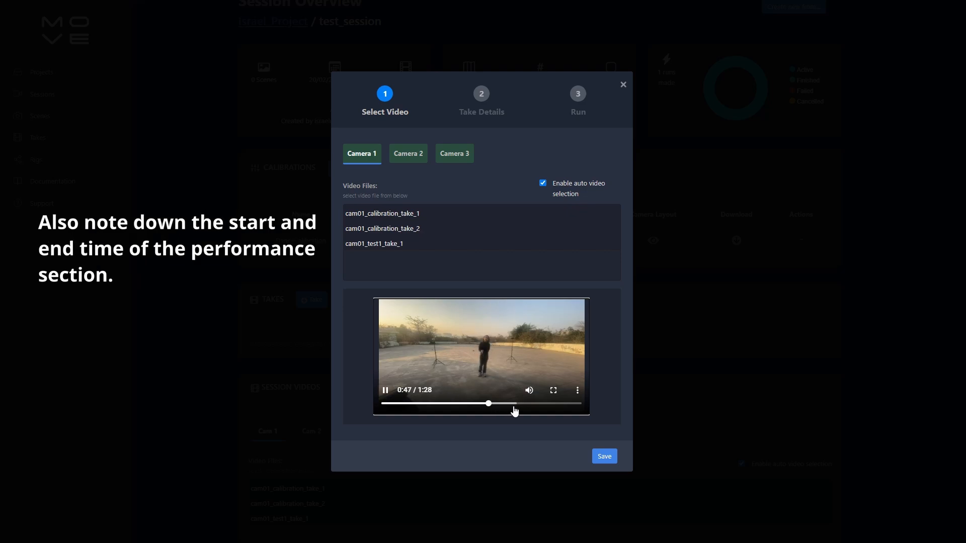
- Save and confirm the test1_take_1 videos of all three cameras for the take
{"action": "left_click", "coordinate": [437, 243]}
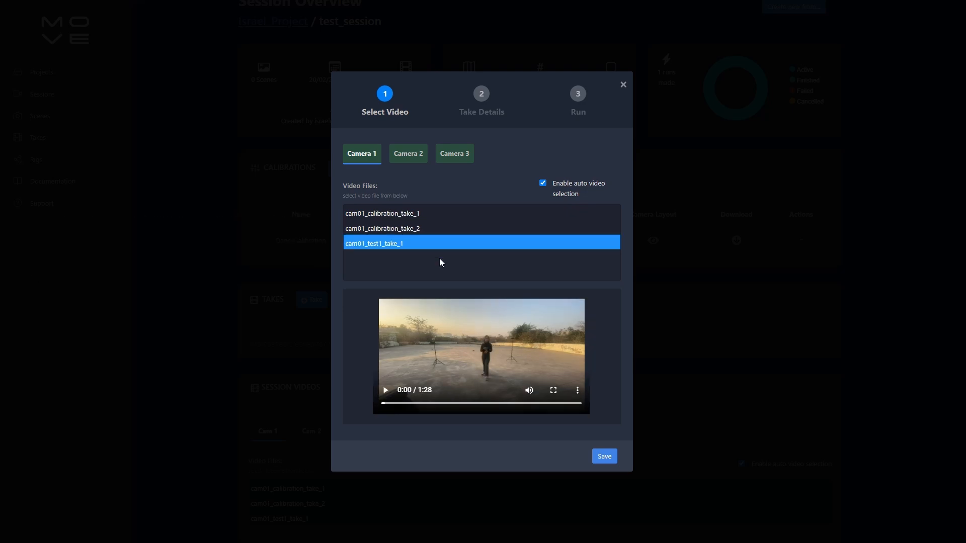
{"action": "left_click", "coordinate": [604, 456]}
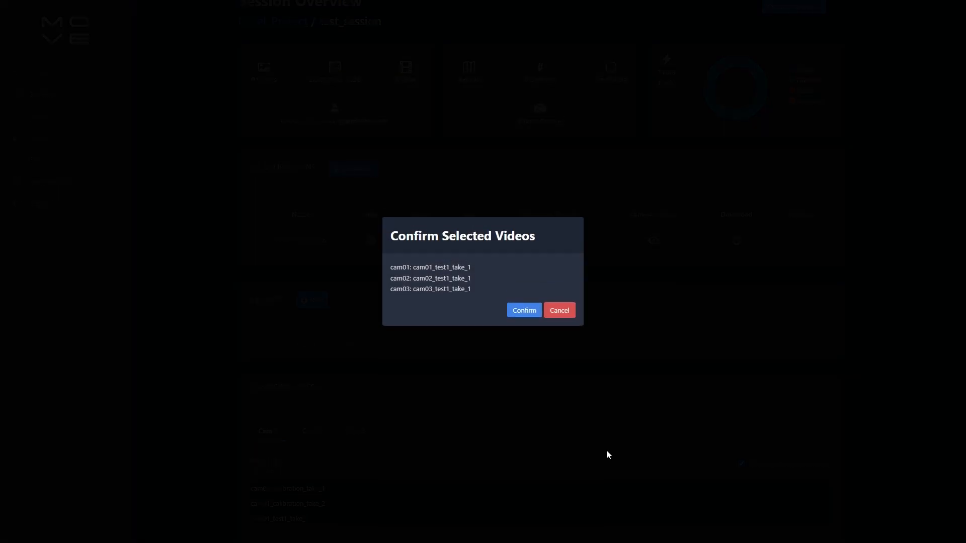
{"action": "left_click", "coordinate": [524, 312]}
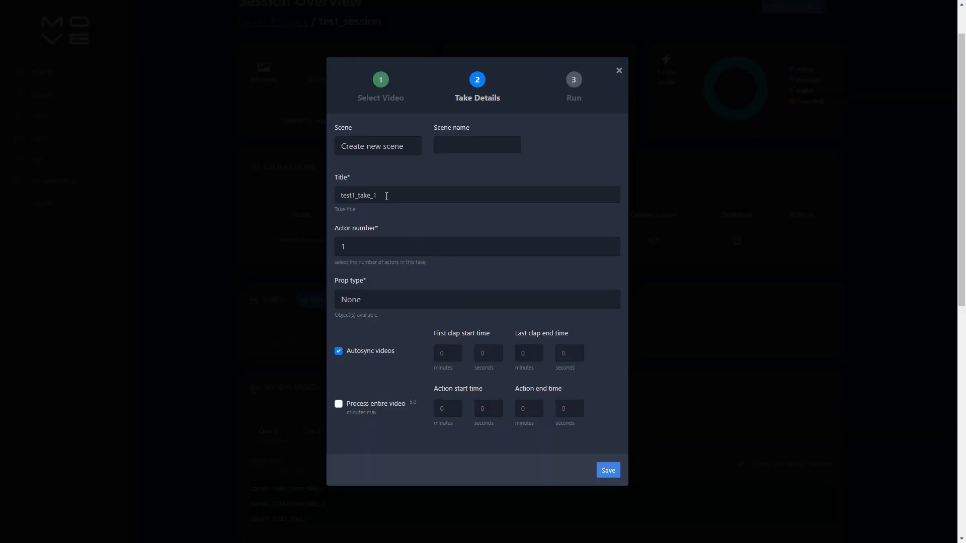
- Name the new scene DanceScene and change the take title to DanceTake
{"action": "left_click", "coordinate": [464, 150]}
{"action": "type", "text": "DanceScene"}
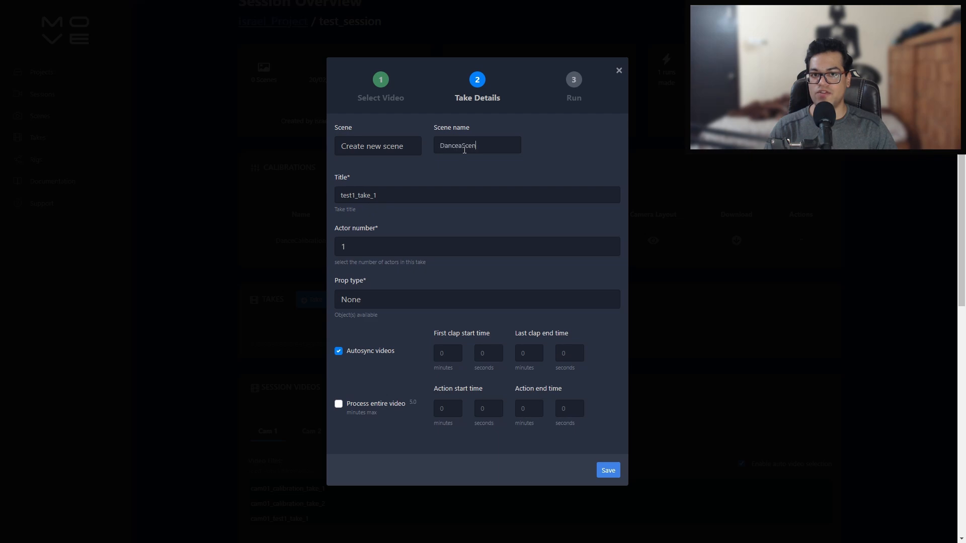
{"action": "left_click", "coordinate": [427, 188]}
{"action": "left_click_drag", "start_coordinate": [427, 187], "coordinate": [334, 197]}
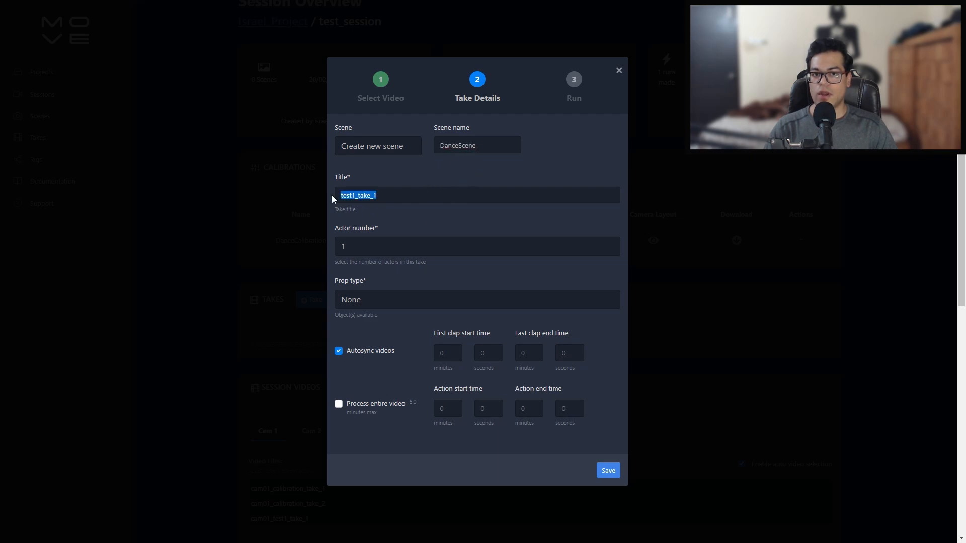
{"action": "type", "text": "DanceTak"}
{"action": "type", "text": "e"}
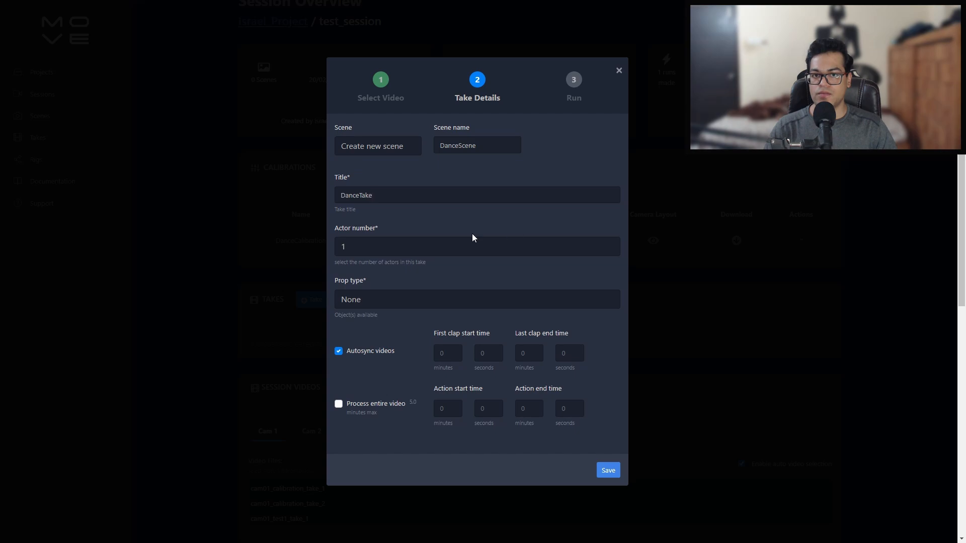
- Choose 1 as the take's actor number and None as its prop type
{"action": "left_click", "coordinate": [445, 247]}
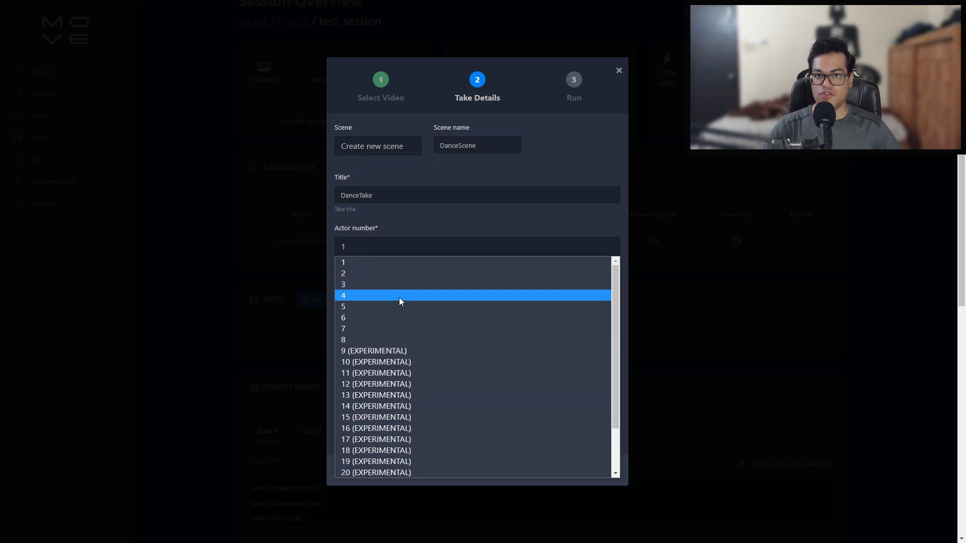
{"action": "left_click", "coordinate": [361, 263]}
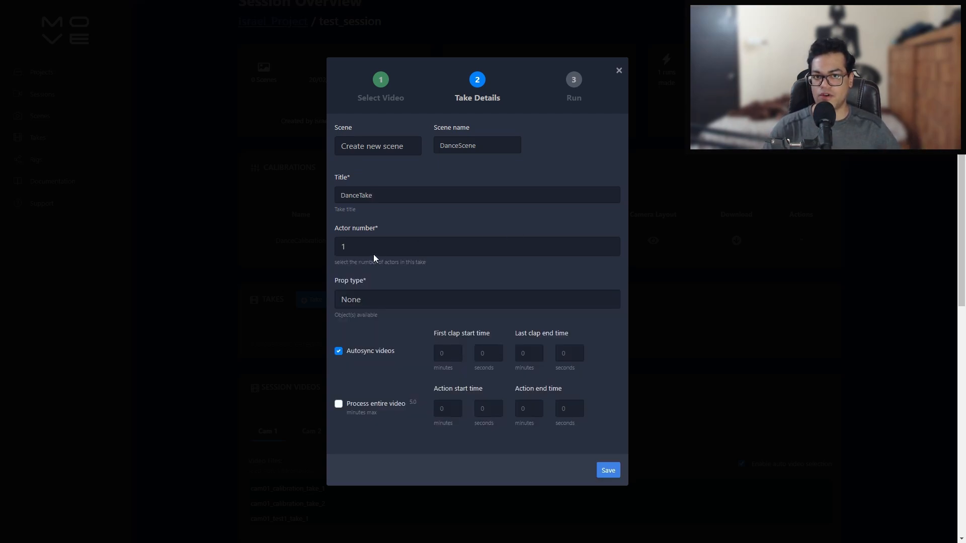
{"action": "left_click", "coordinate": [388, 304]}
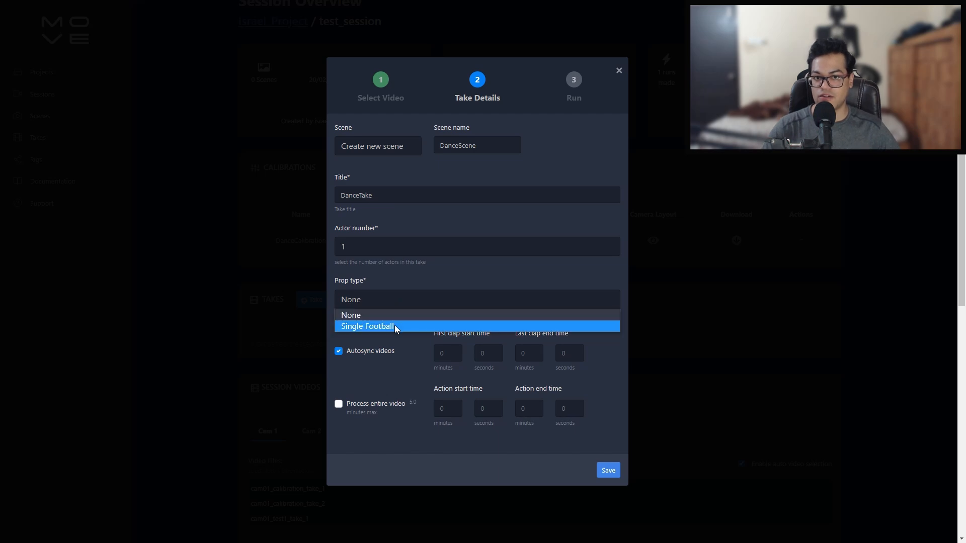
{"action": "left_click", "coordinate": [400, 315]}
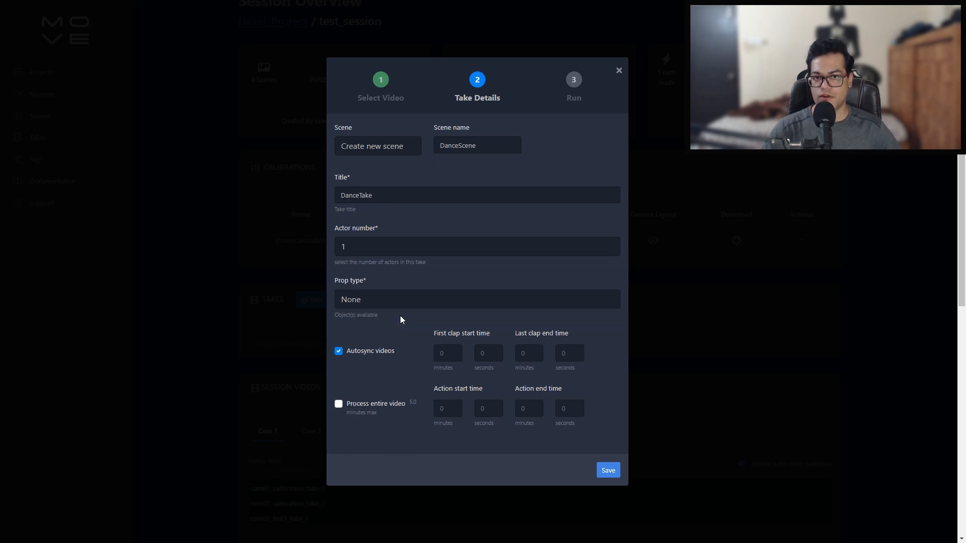
- Set the first clap start time to 0 minutes 42 seconds and the last clap end time to 0 minutes 43 seconds
{"action": "left_click", "coordinate": [485, 358]}
{"action": "type", "text": "42"}
{"action": "key", "text": "Tab"}
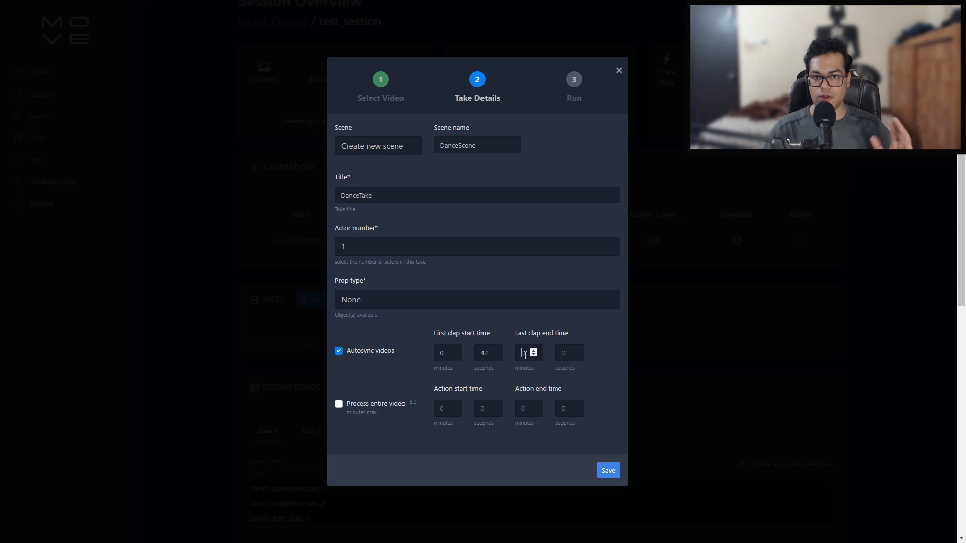
{"action": "left_click", "coordinate": [563, 356]}
{"action": "type", "text": "43"}
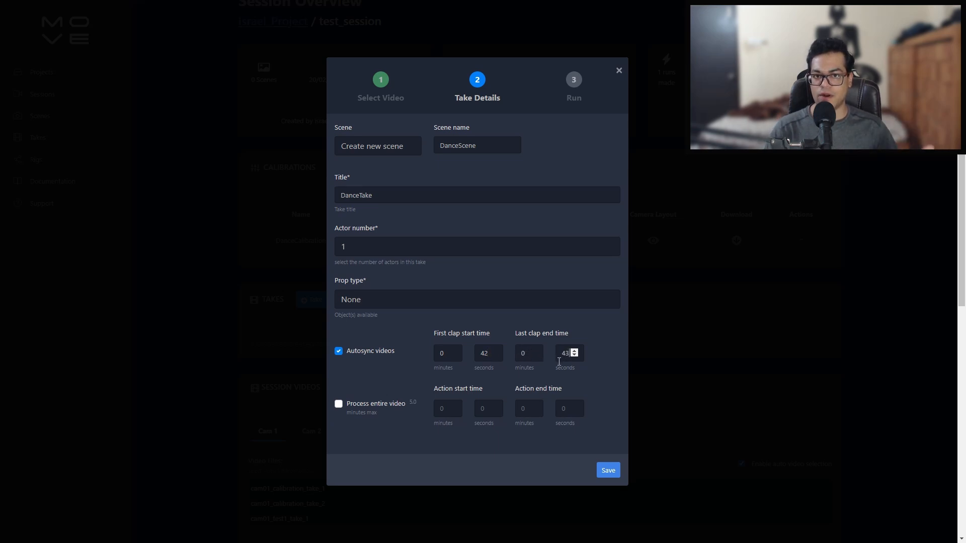
- Set the action start to 0 minutes 40 seconds and the action end to 1 minute 27 seconds, and save the take details
{"action": "left_click", "coordinate": [443, 410]}
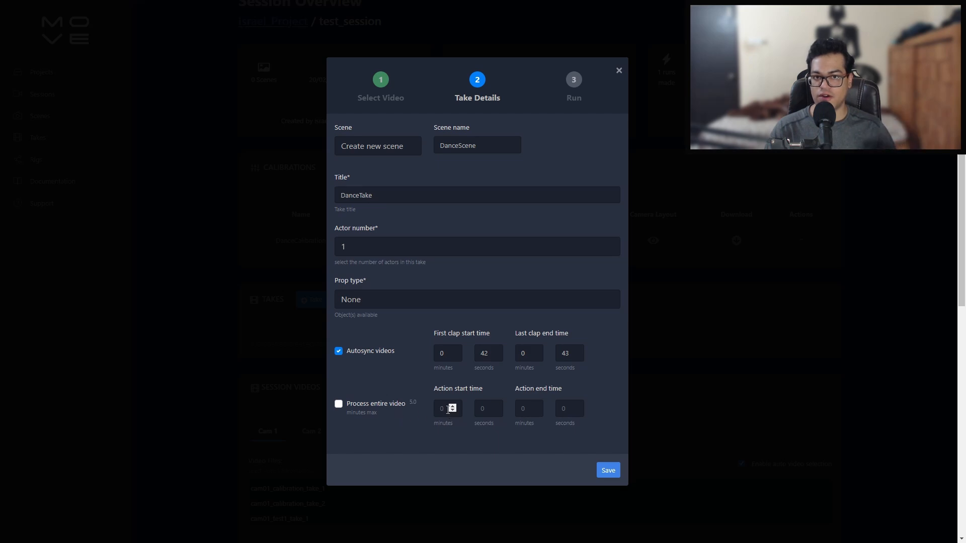
{"action": "type", "text": "0"}
{"action": "left_click", "coordinate": [484, 411]}
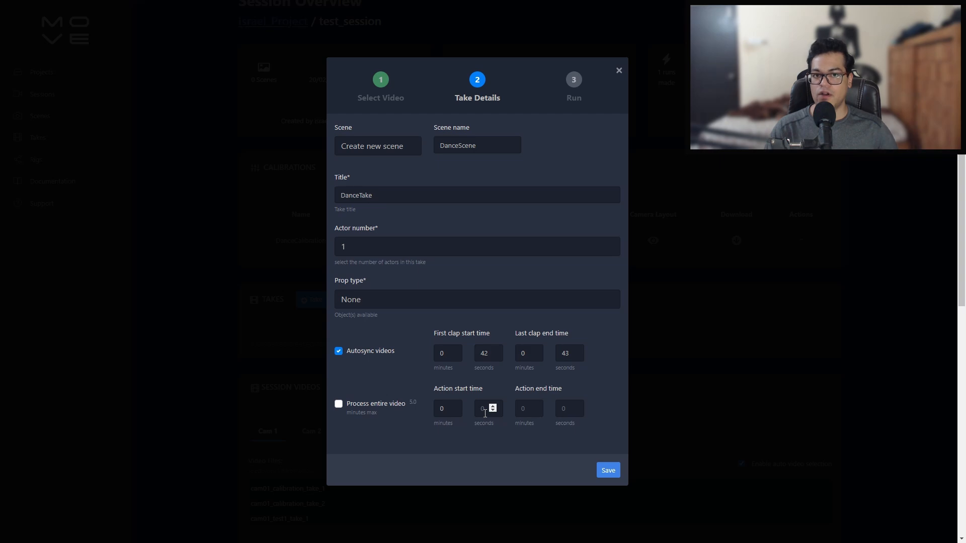
{"action": "type", "text": "40"}
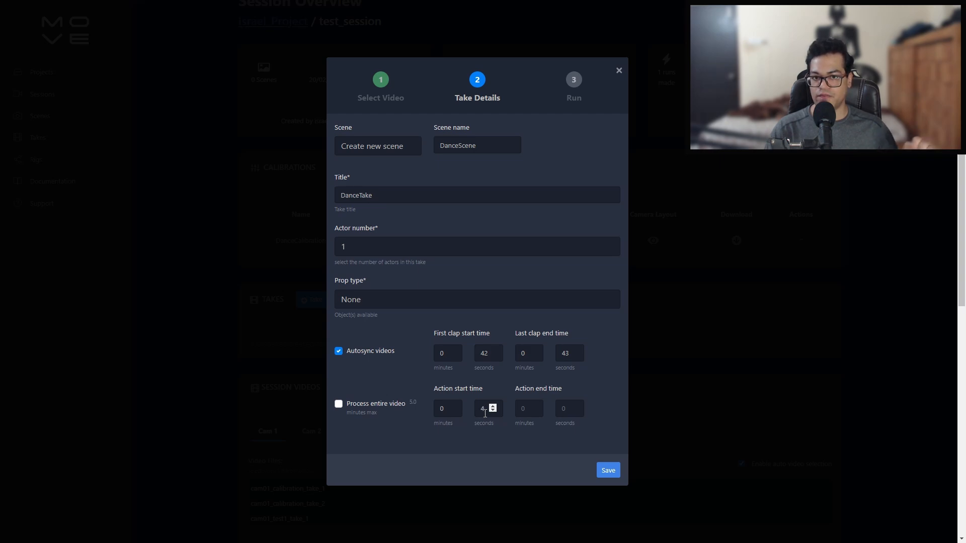
{"action": "left_click", "coordinate": [526, 411]}
{"action": "type", "text": "1"}
{"action": "left_click", "coordinate": [559, 412]}
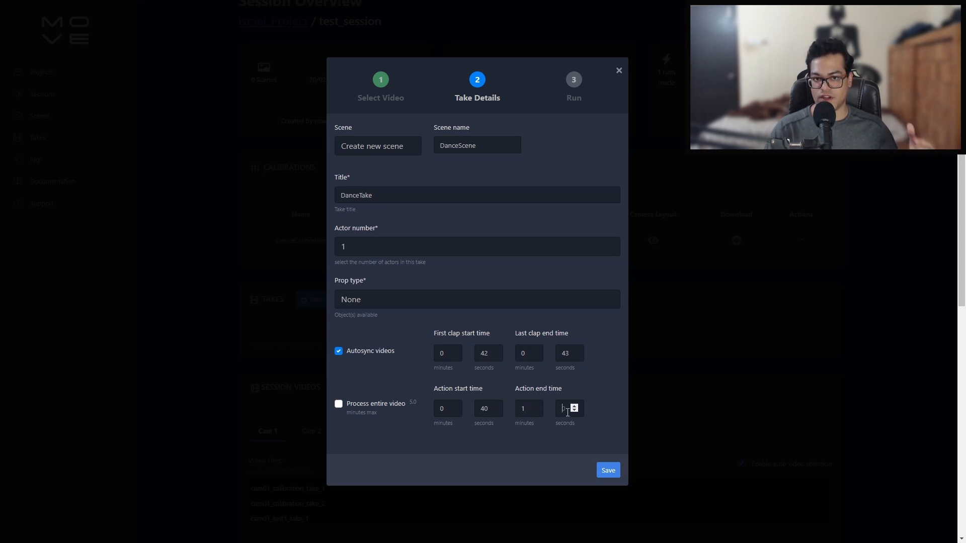
{"action": "type", "text": "27"}
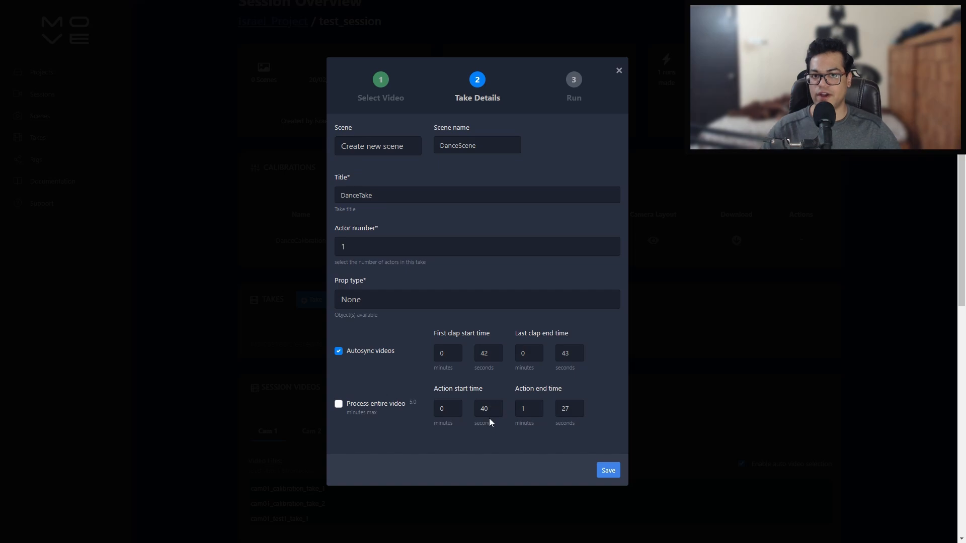
{"action": "left_click", "coordinate": [608, 470]}
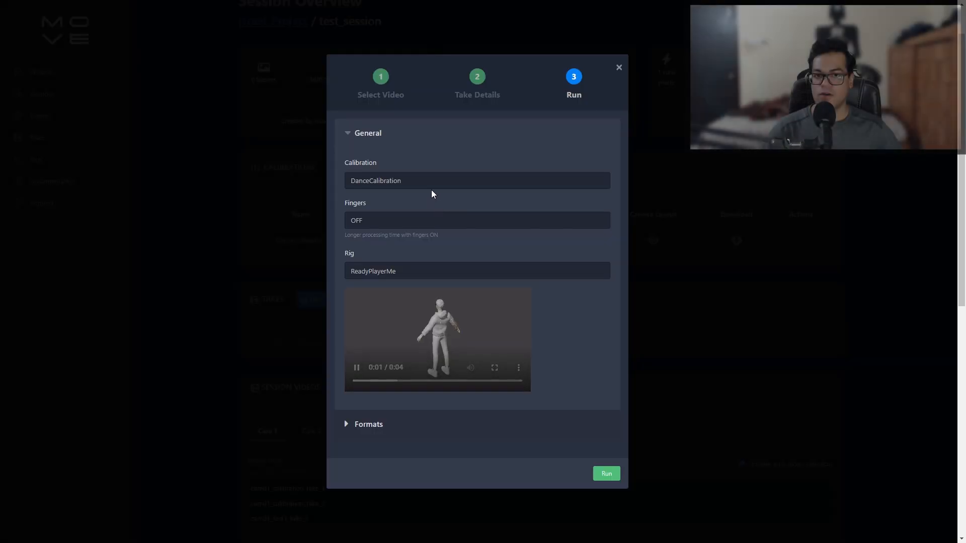
- Run the take with the DanceCalibration calibration, fingers OFF, a chosen rig and .FBX as the output format
{"action": "left_click", "coordinate": [427, 183]}
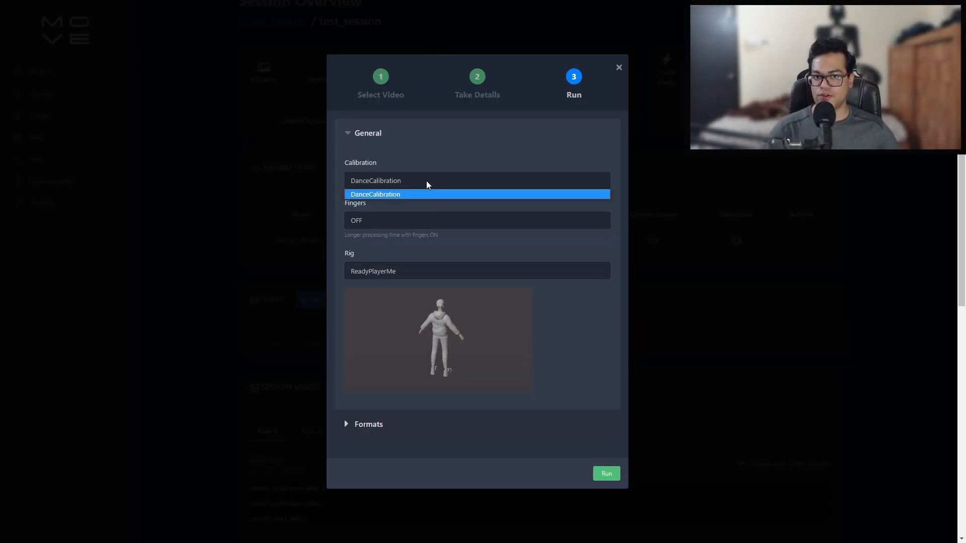
{"action": "left_click", "coordinate": [426, 185]}
{"action": "left_click", "coordinate": [433, 221]}
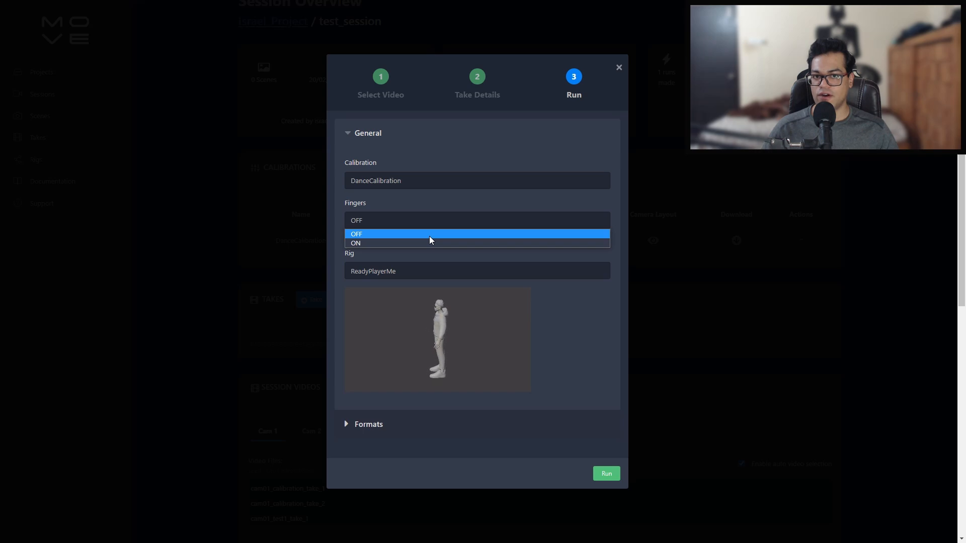
{"action": "left_click", "coordinate": [429, 235]}
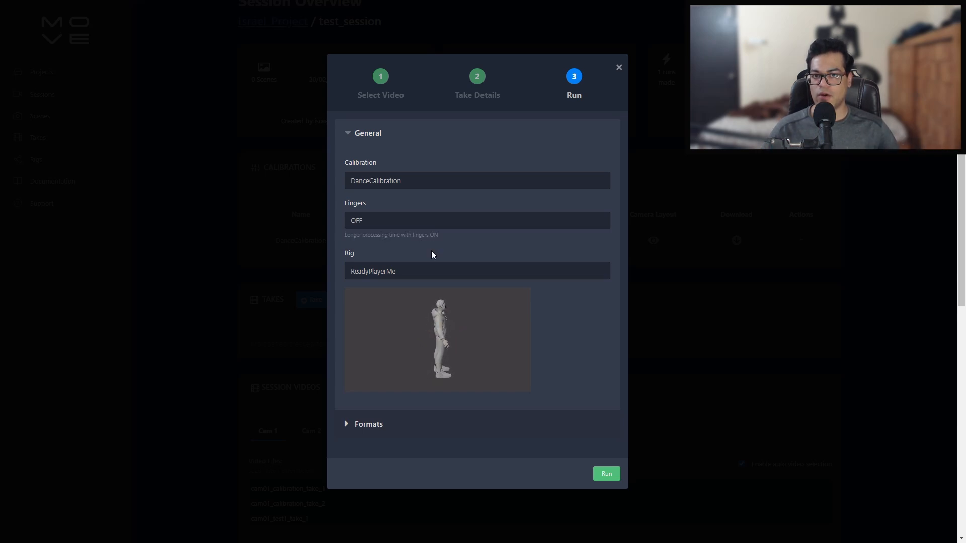
{"action": "left_click", "coordinate": [436, 269]}
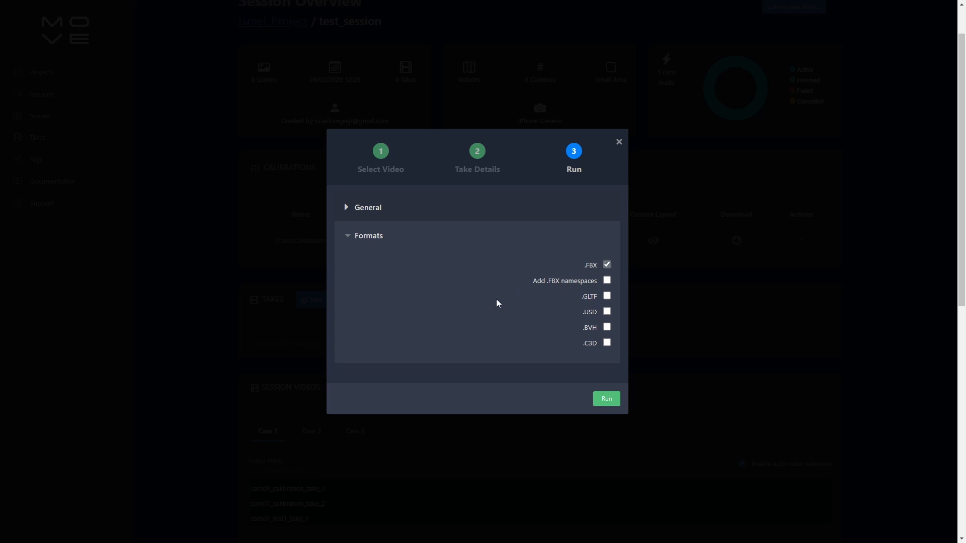
{"action": "left_click", "coordinate": [608, 402]}
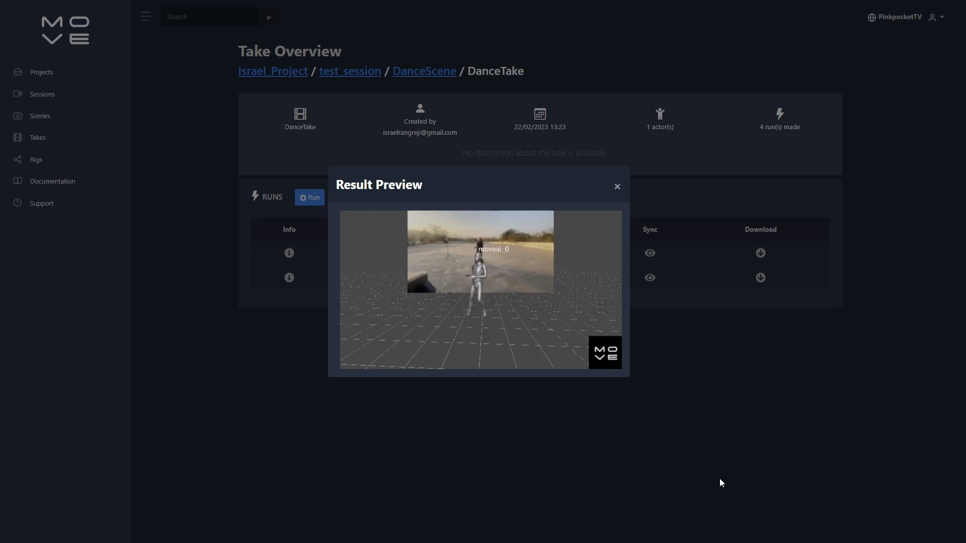
- Close the result preview and download the output of the first listed DanceTake run
{"action": "mouse_move", "coordinate": [358, 362]}
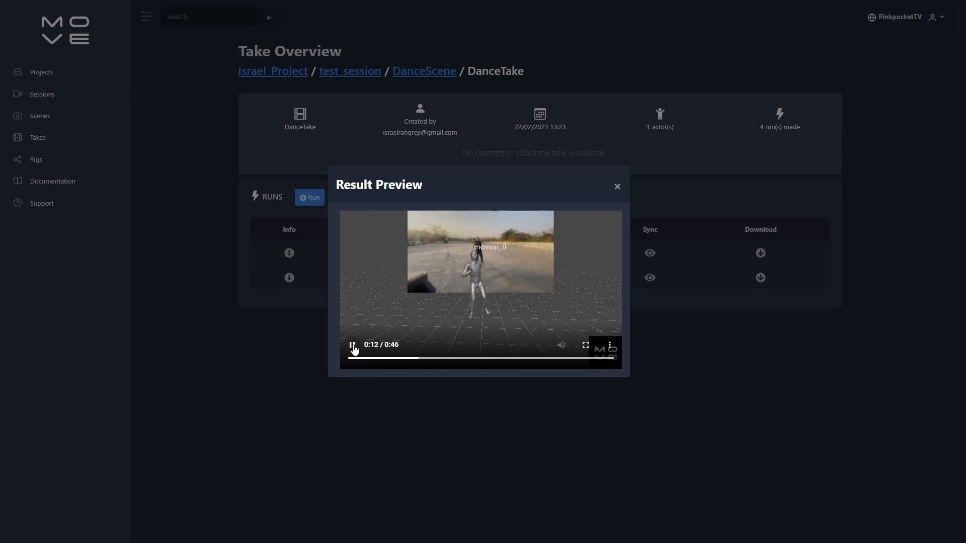
{"action": "left_click", "coordinate": [803, 289]}
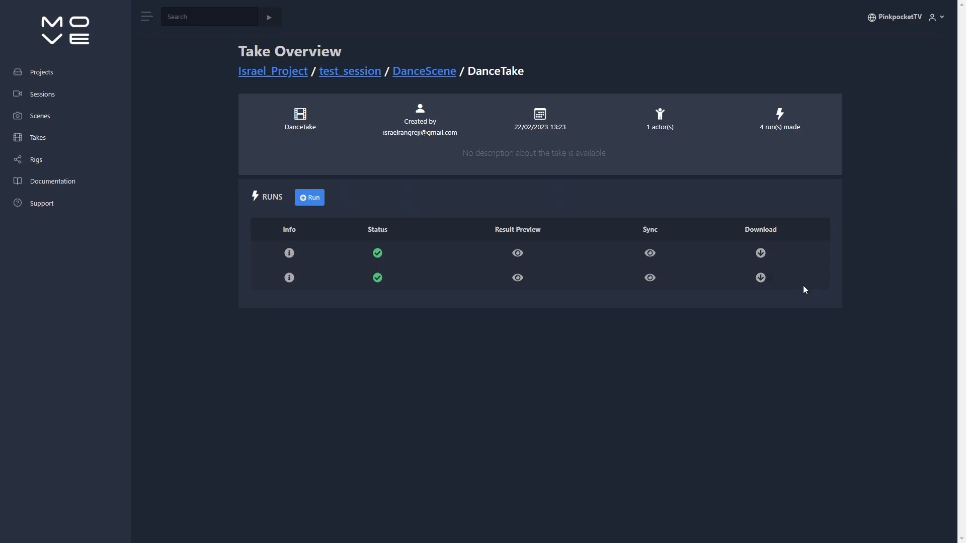
{"action": "left_click", "coordinate": [760, 253]}
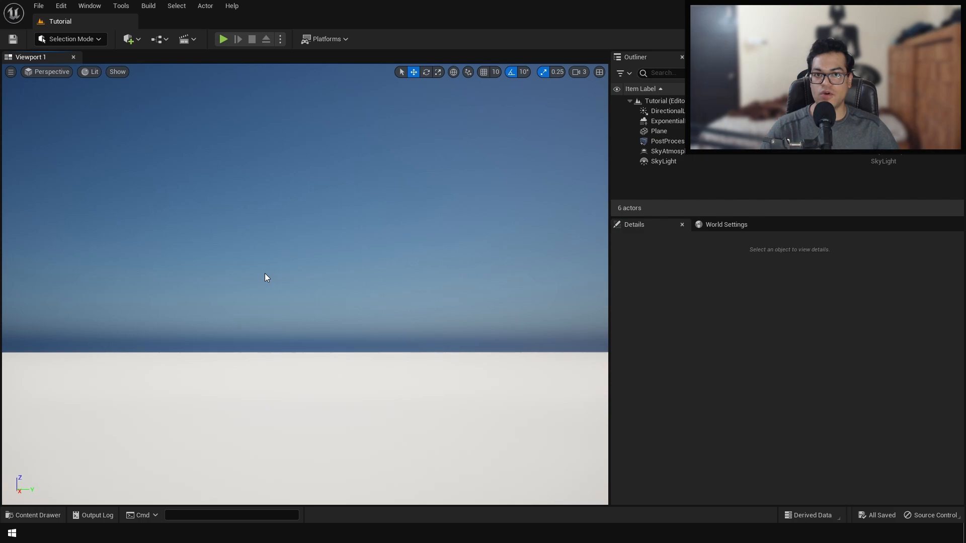
- In Unreal Engine, open Quixel Bridge and add the Lexi MetaHuman preset at Highest Quality to the project
{"action": "left_click", "coordinate": [135, 42]}
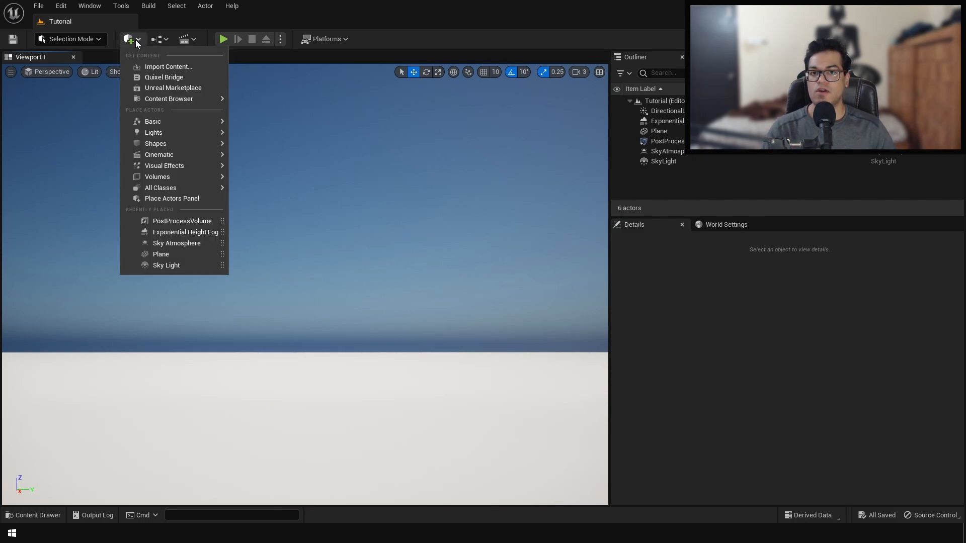
{"action": "left_click", "coordinate": [155, 79]}
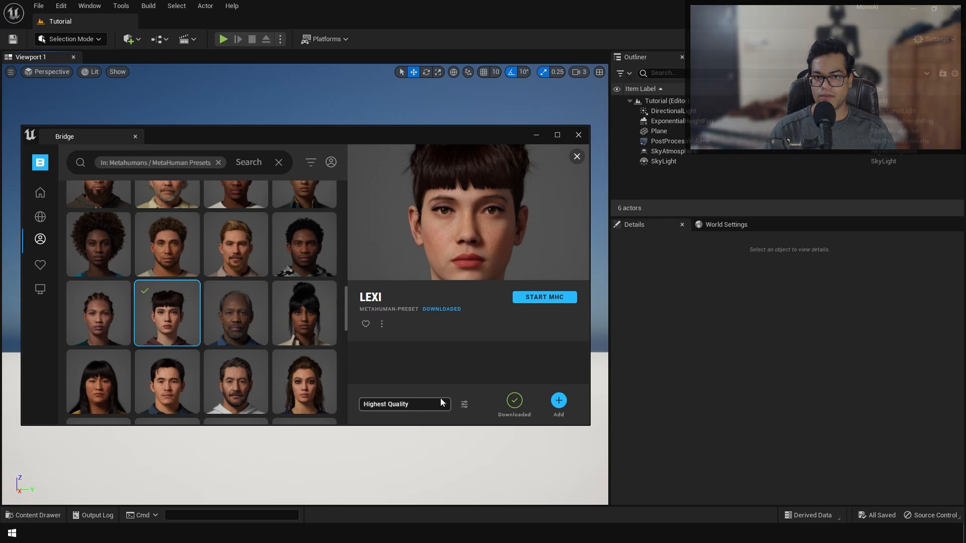
{"action": "left_click", "coordinate": [558, 400]}
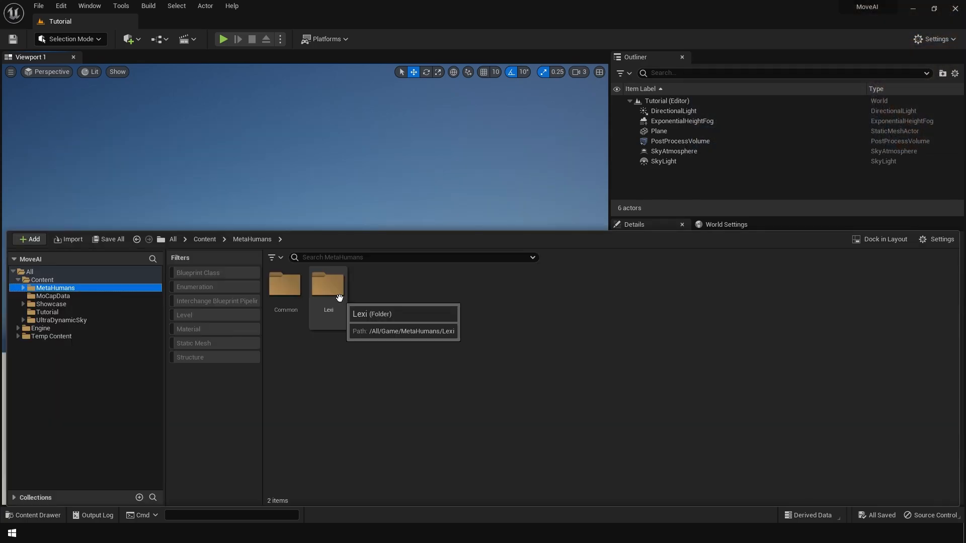
- Place the BP_Lexi blueprint from the MetaHumans Lexi folder into the Tutorial level
{"action": "double_click", "coordinate": [328, 284]}
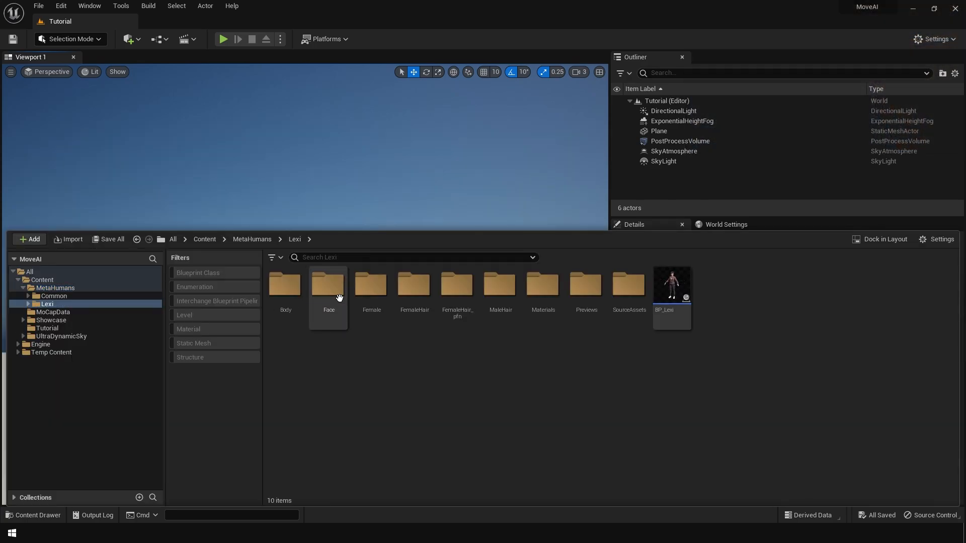
{"action": "left_click", "coordinate": [671, 300]}
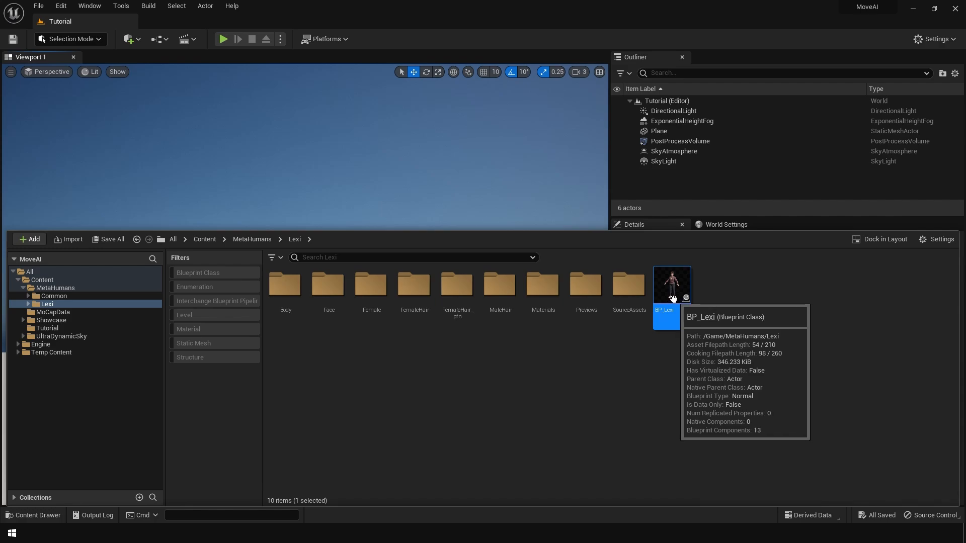
{"action": "left_click_drag", "start_coordinate": [673, 299], "coordinate": [302, 433]}
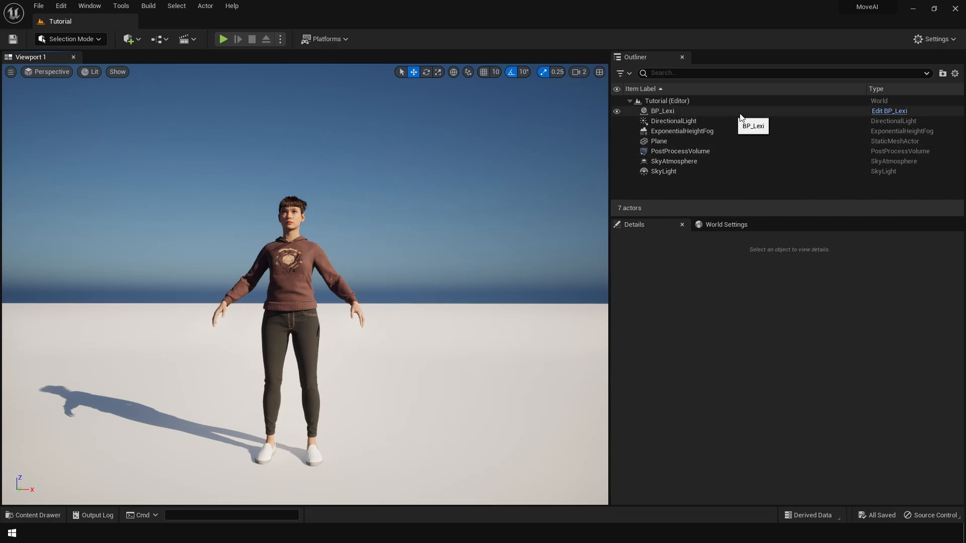
- Open the BP_Lexi blueprint for editing and open its Body component's skeletal mesh, f_med_nrw_body
{"action": "left_click", "coordinate": [890, 115]}
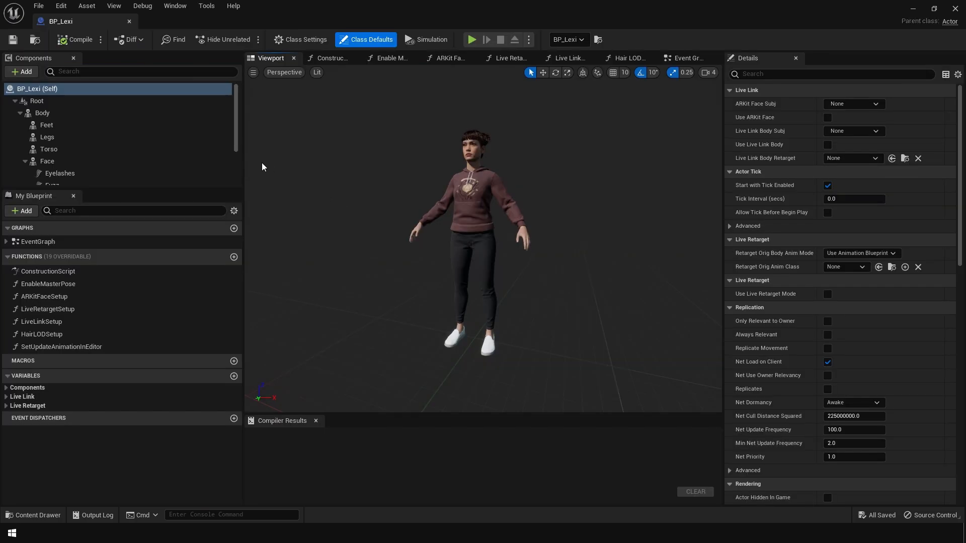
{"action": "left_click", "coordinate": [158, 117]}
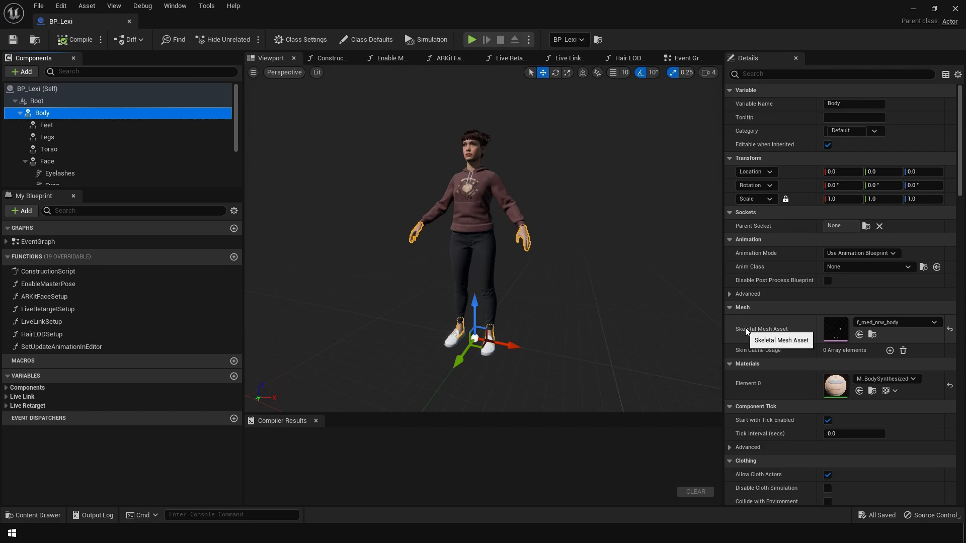
{"action": "double_click", "coordinate": [835, 329]}
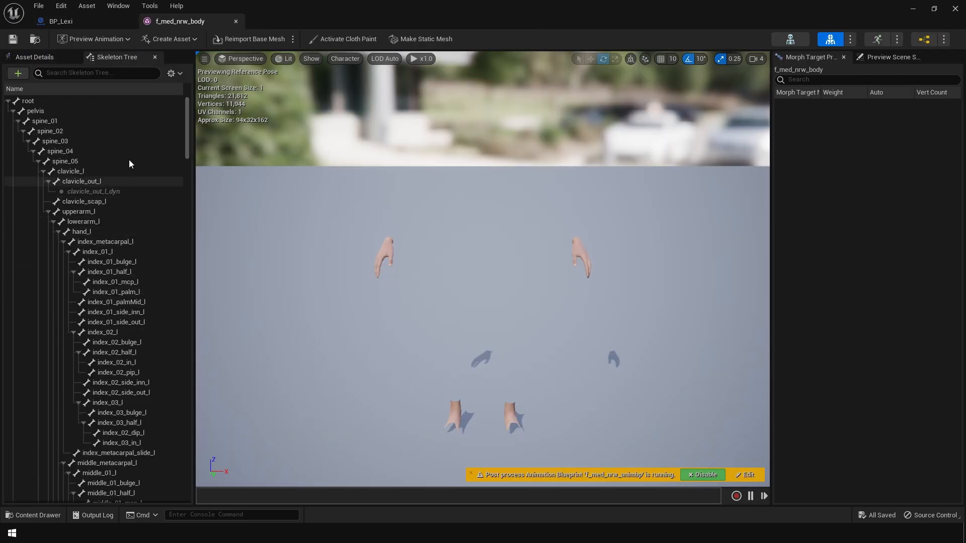
- Show the retargeting options in the skeleton tree and set the pelvis bone's translation retargeting to Animation
{"action": "left_click", "coordinate": [177, 75]}
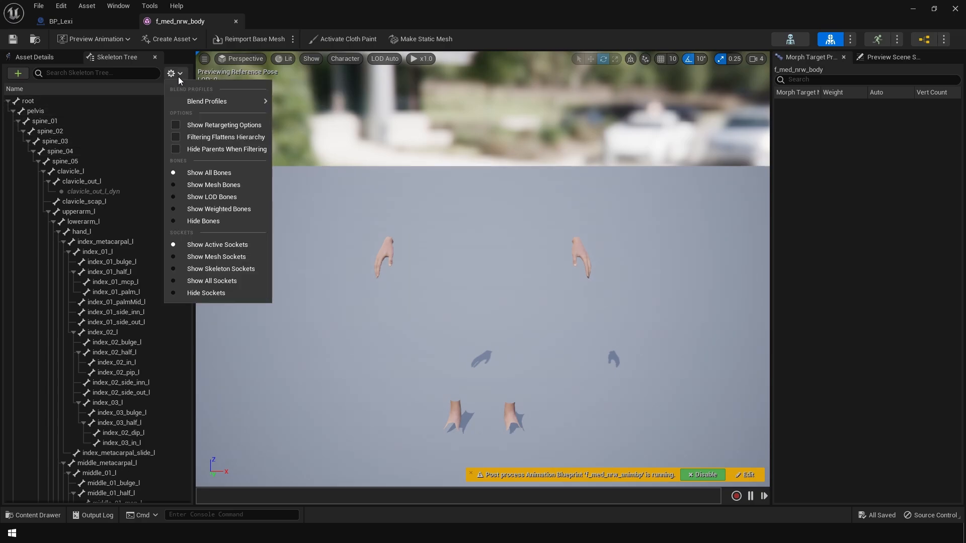
{"action": "left_click", "coordinate": [191, 125]}
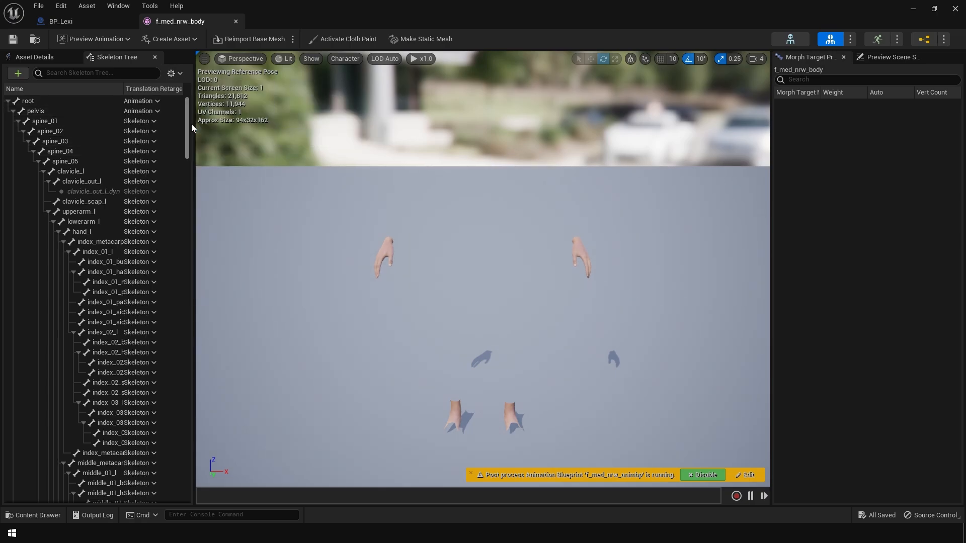
{"action": "left_click", "coordinate": [44, 110]}
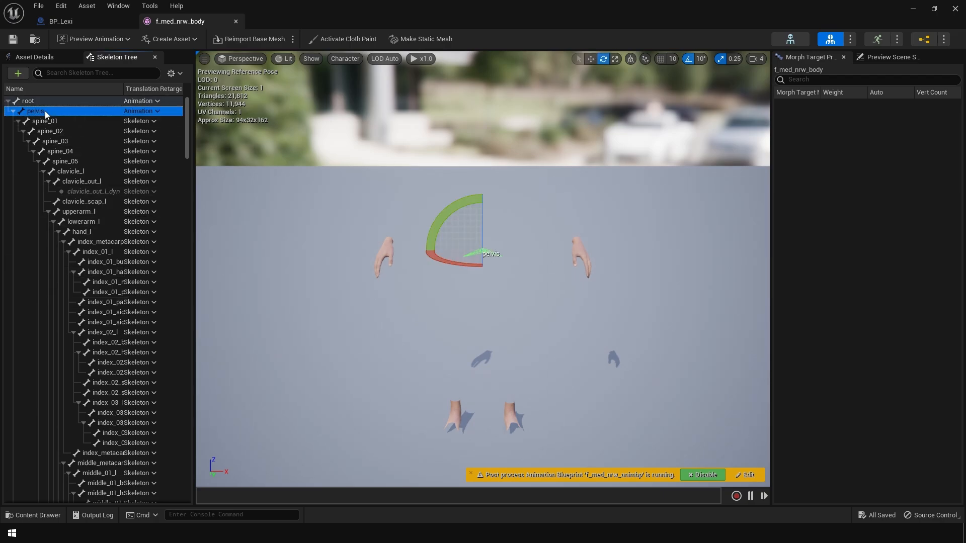
{"action": "left_click", "coordinate": [151, 111]}
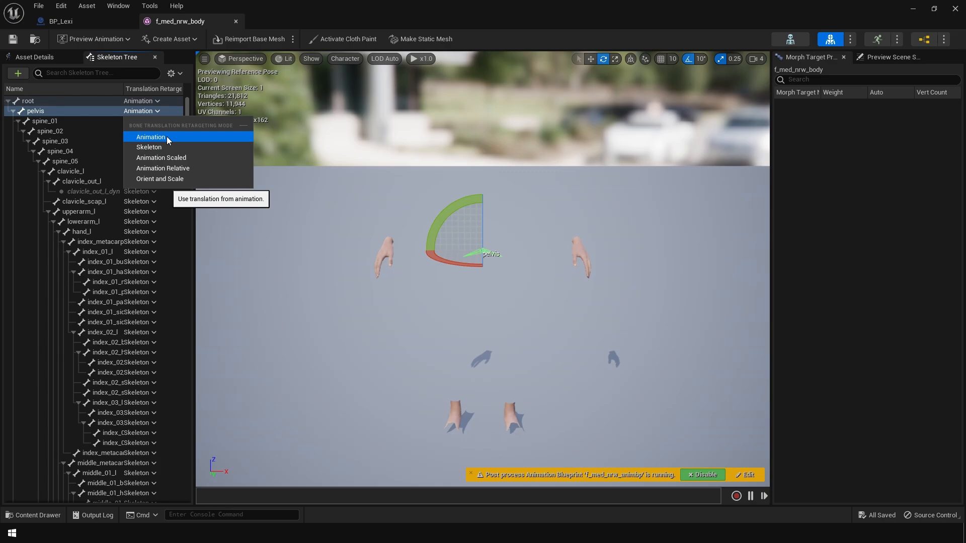
{"action": "left_click", "coordinate": [167, 137]}
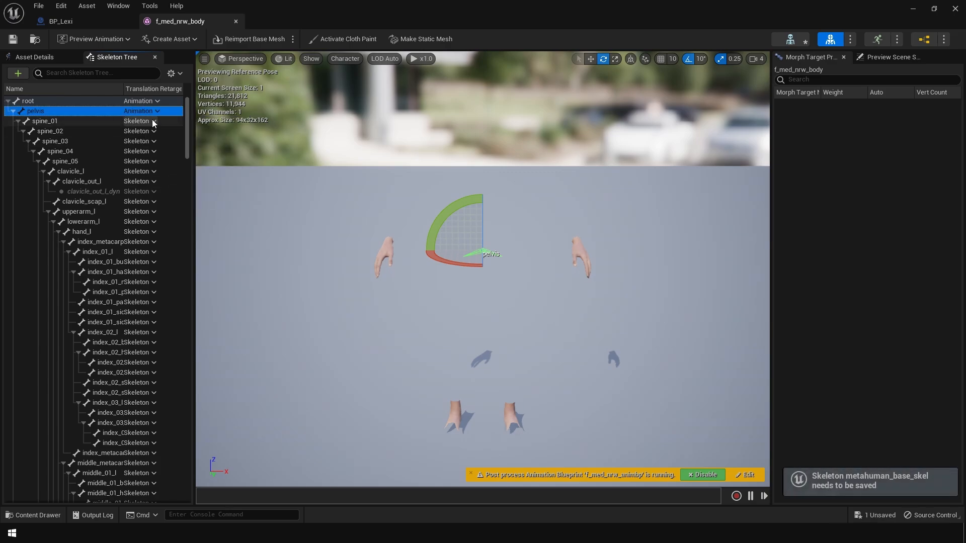
- Recursively set translation retargeting to Skeleton for spine_01 and the bones below it, and save the asset
{"action": "left_click", "coordinate": [60, 122]}
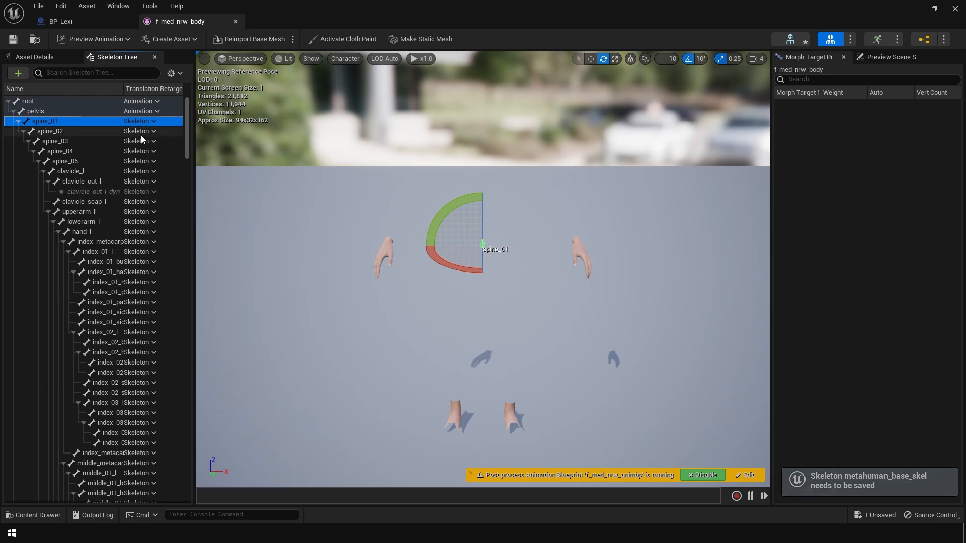
{"action": "left_click_drag", "start_coordinate": [188, 144], "coordinate": [183, 126]}
{"action": "left_click", "coordinate": [175, 497], "text": "shift"}
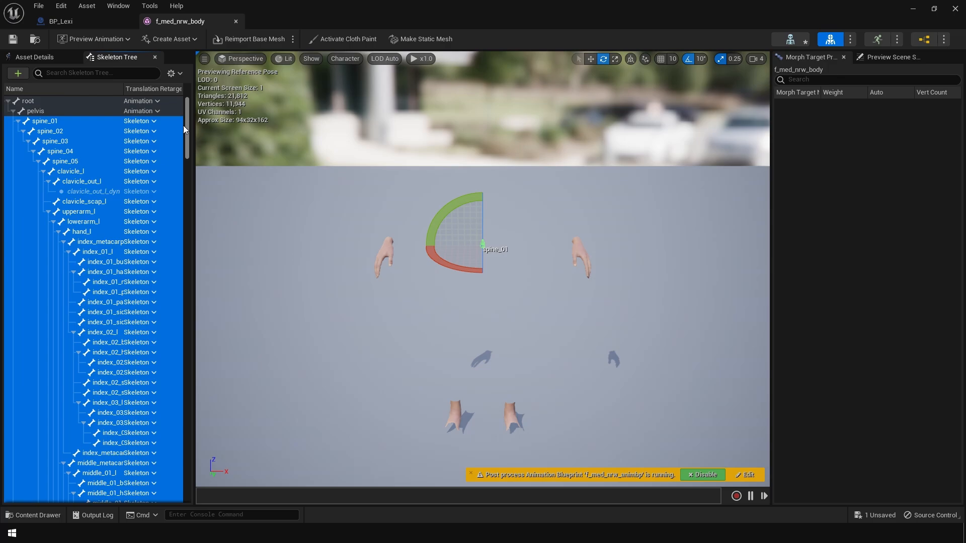
{"action": "right_click", "coordinate": [125, 190]}
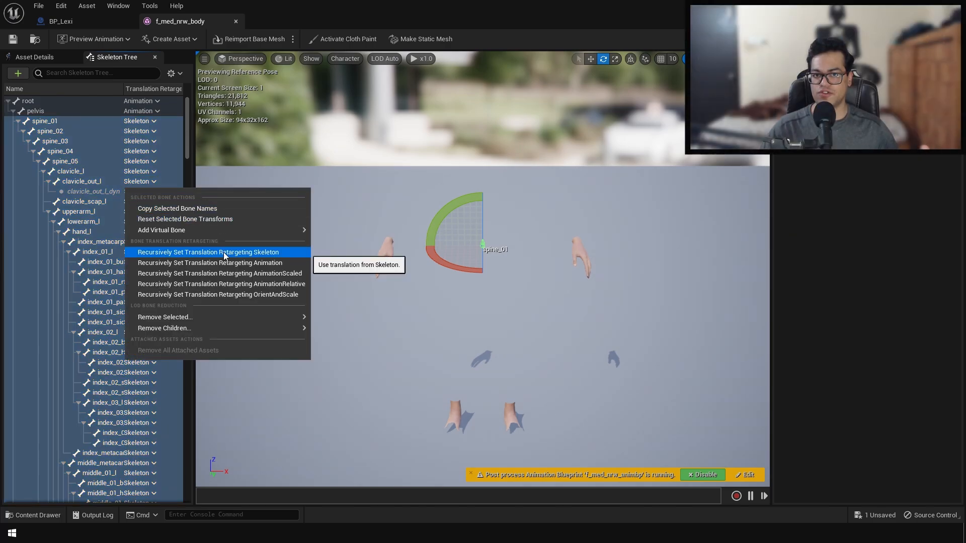
{"action": "left_click", "coordinate": [223, 252]}
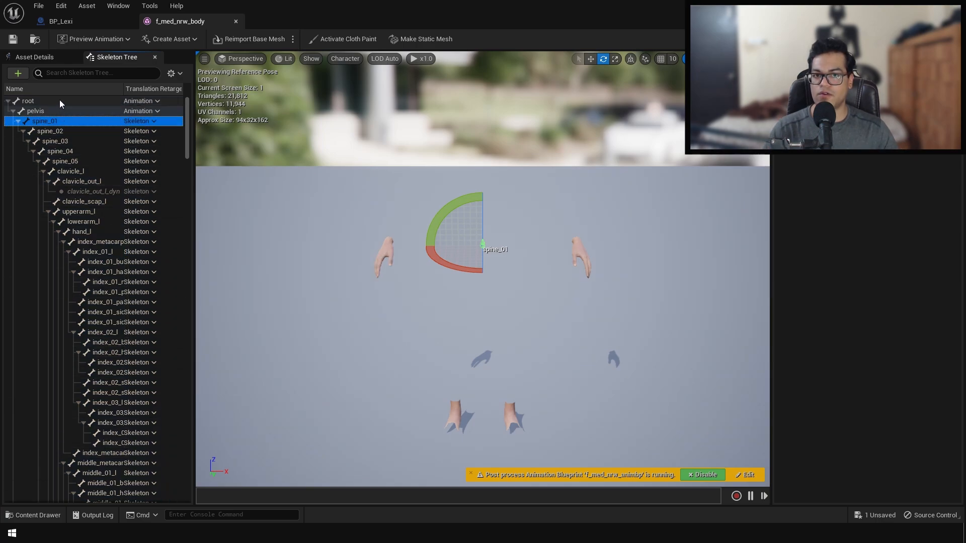
{"action": "left_click", "coordinate": [13, 39]}
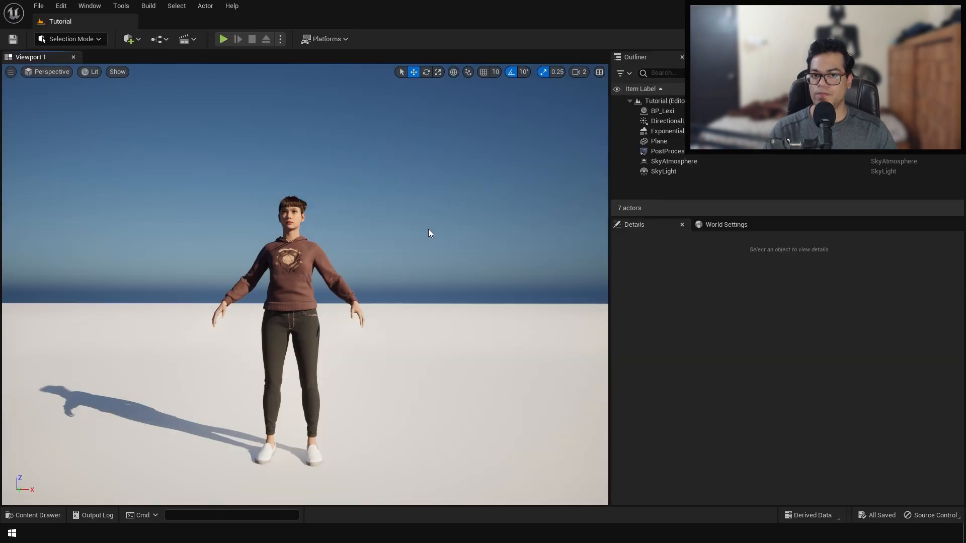
- Import DanceTake_moveai_0_Metahuman_M Done.fbx into the Tutorial content folder using the metahuman_base_skel skeleton
{"action": "key", "text": "ctrl+space"}
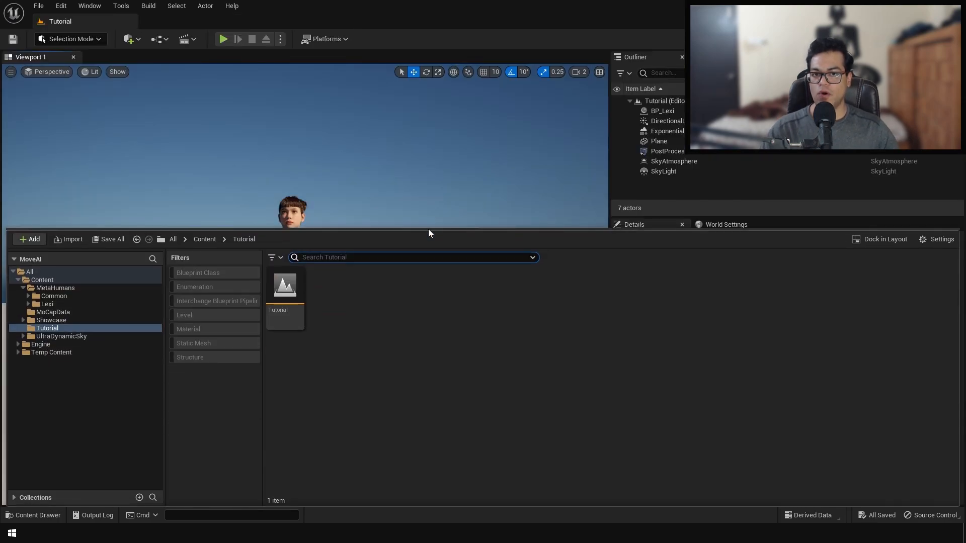
{"action": "right_click", "coordinate": [448, 348]}
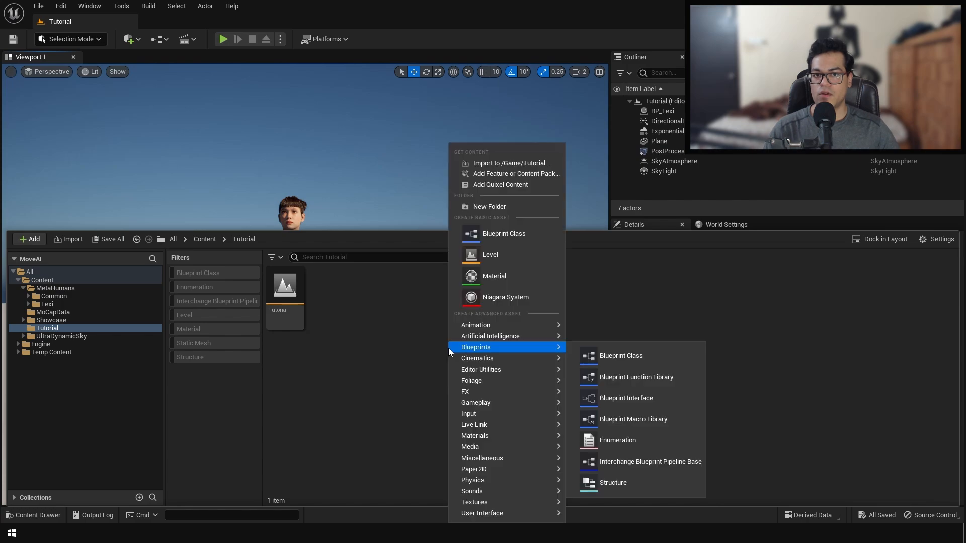
{"action": "left_click", "coordinate": [478, 164]}
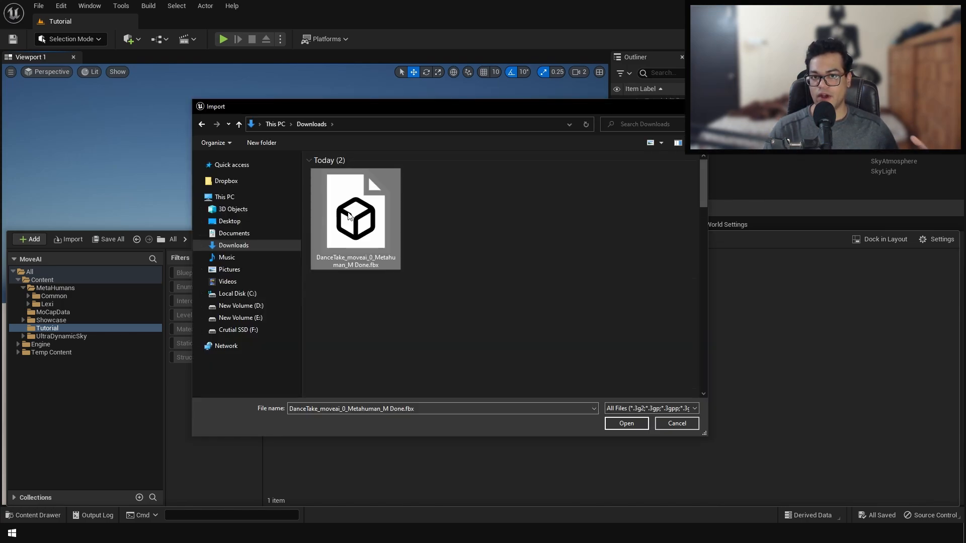
{"action": "double_click", "coordinate": [349, 215]}
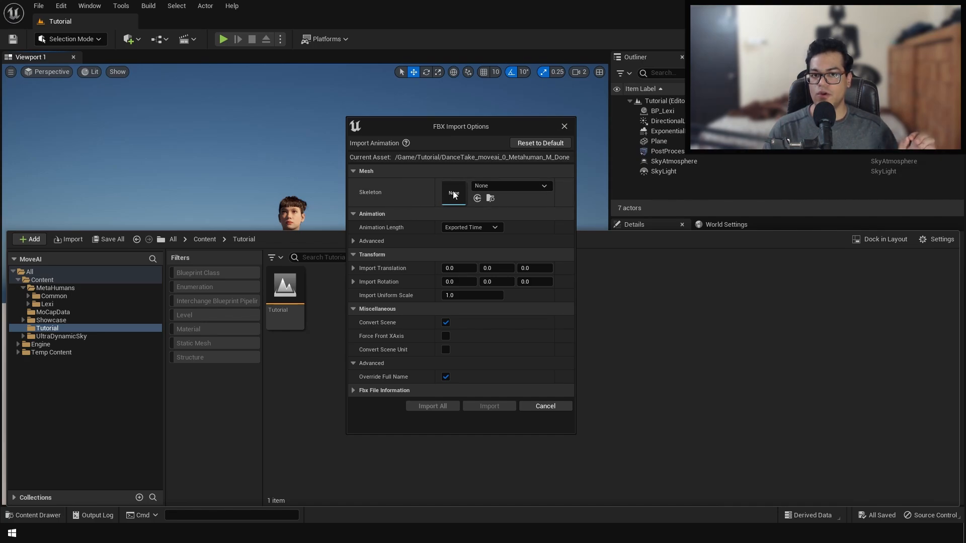
{"action": "left_click", "coordinate": [514, 186]}
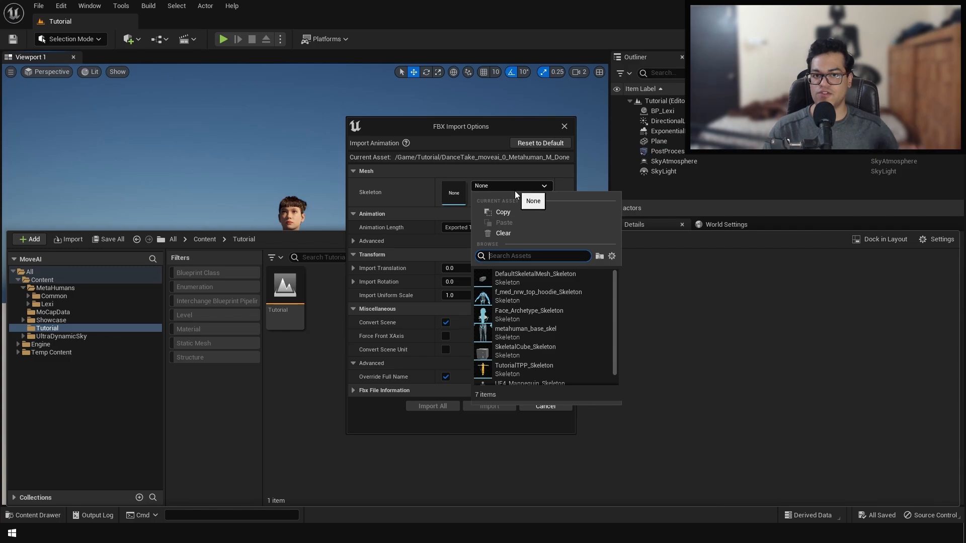
{"action": "left_click", "coordinate": [544, 333]}
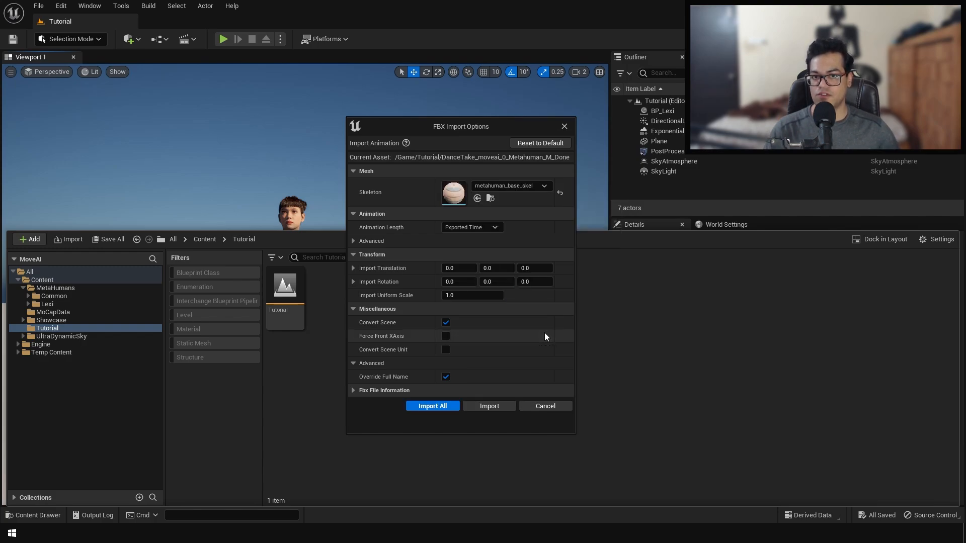
{"action": "left_click", "coordinate": [432, 406]}
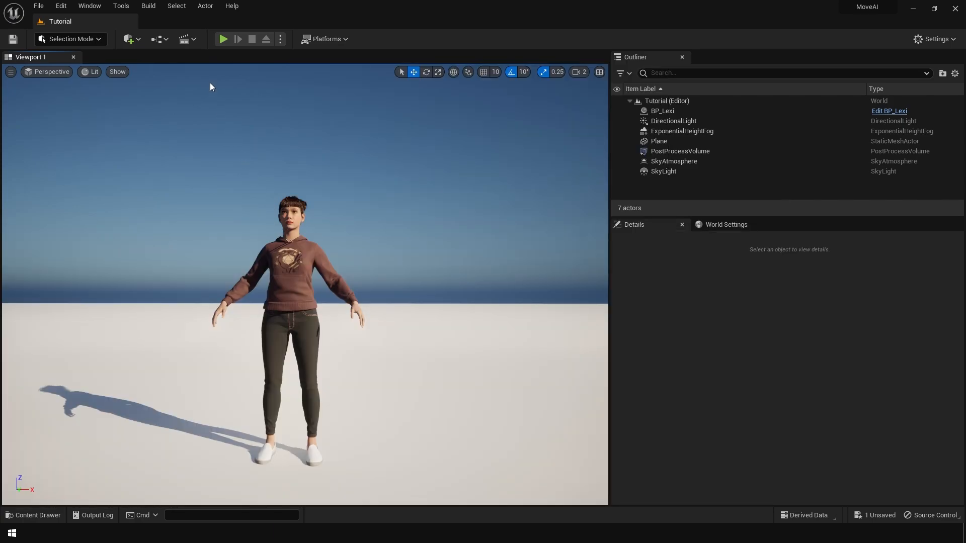
- Create a level sequence named DanceSQ in the Tutorial folder and add the BP_Lexi actor to it
{"action": "left_click", "coordinate": [192, 40]}
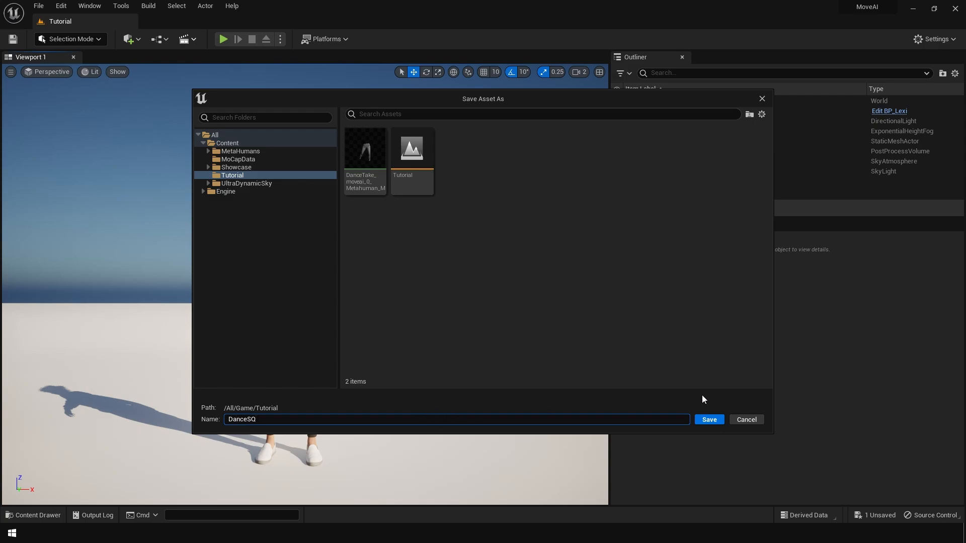
{"action": "left_click", "coordinate": [719, 421]}
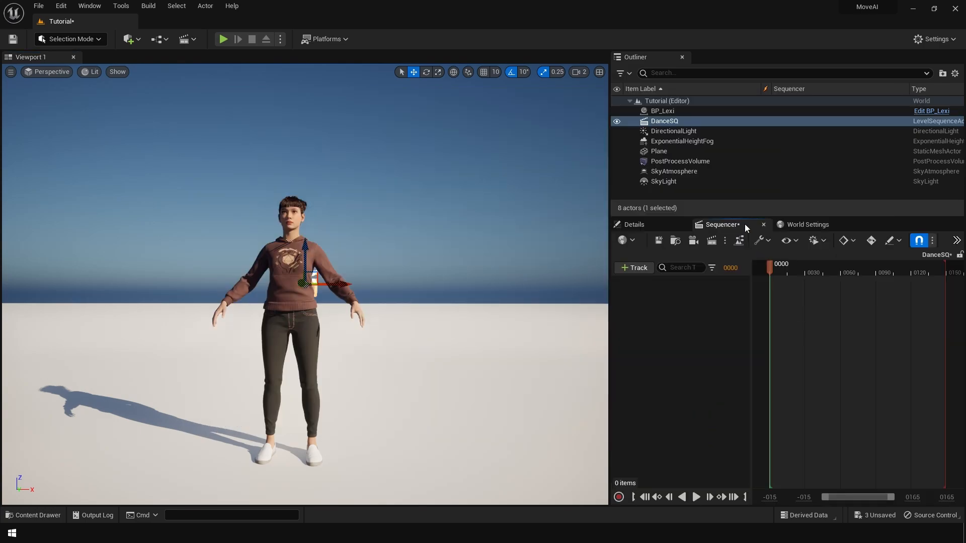
{"action": "left_click", "coordinate": [664, 111]}
{"action": "left_click_drag", "start_coordinate": [664, 112], "coordinate": [689, 140]}
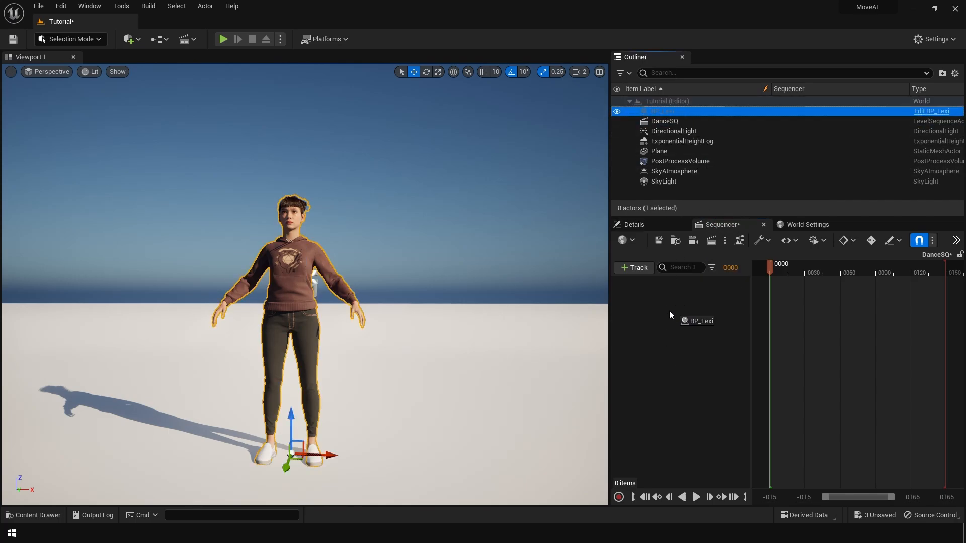
{"action": "left_click_drag", "start_coordinate": [669, 312], "coordinate": [667, 313]}
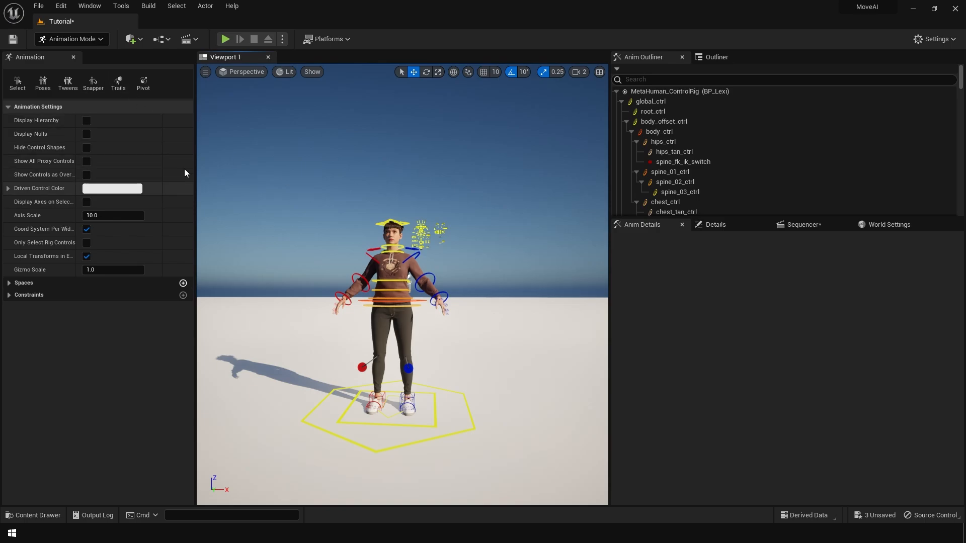
- Delete the MetaHuman_ControlRig and Face_ControlBoard_CtrlRig tracks from BP_Lexi in DanceSQ and save the sequence
{"action": "left_click", "coordinate": [782, 231]}
{"action": "left_click", "coordinate": [668, 310]}
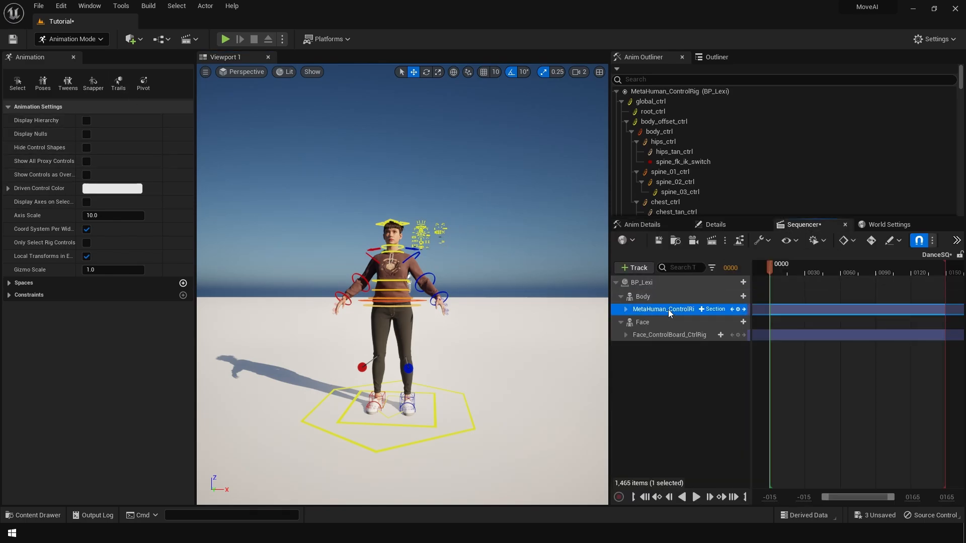
{"action": "key", "text": "Delete"}
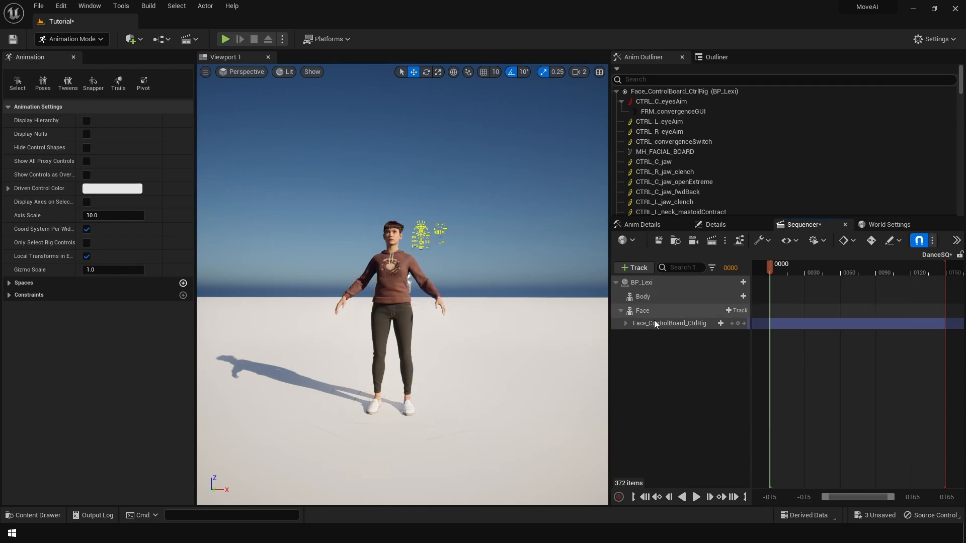
{"action": "left_click", "coordinate": [655, 323]}
{"action": "key", "text": "Delete"}
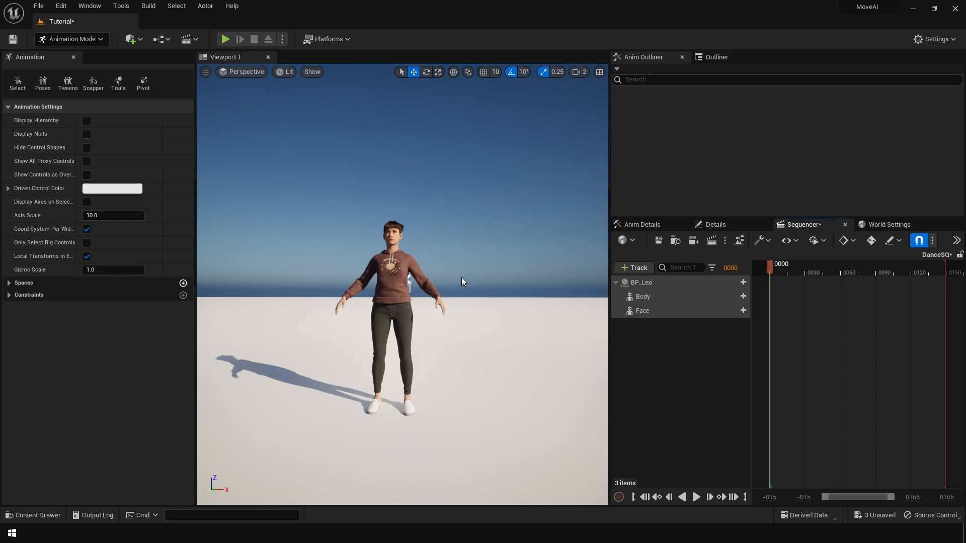
{"action": "left_click", "coordinate": [656, 243]}
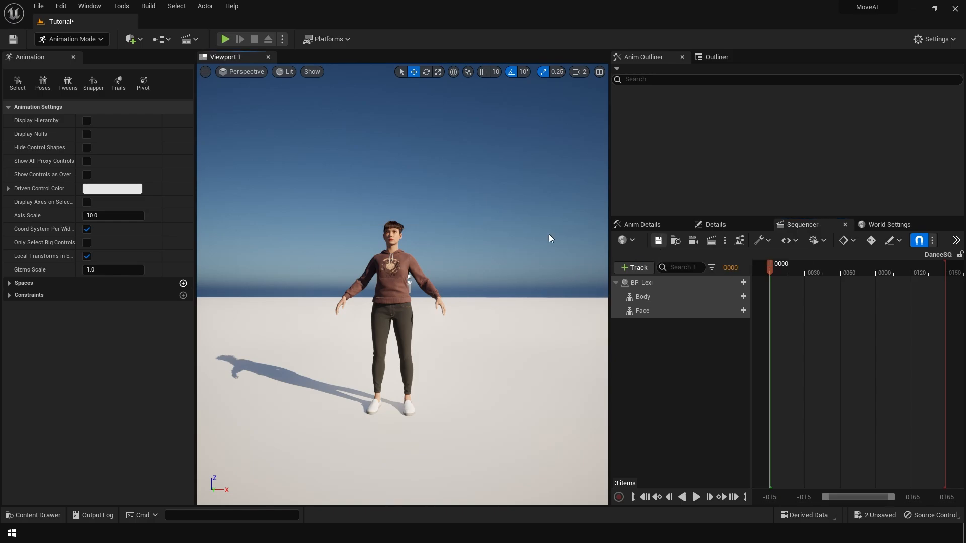
- Return to Selection Mode and add the DanceTake_moveai_0_Metahuman_M animation to BP_Lexi's Body track
{"action": "left_click", "coordinate": [99, 42]}
{"action": "left_click", "coordinate": [95, 56]}
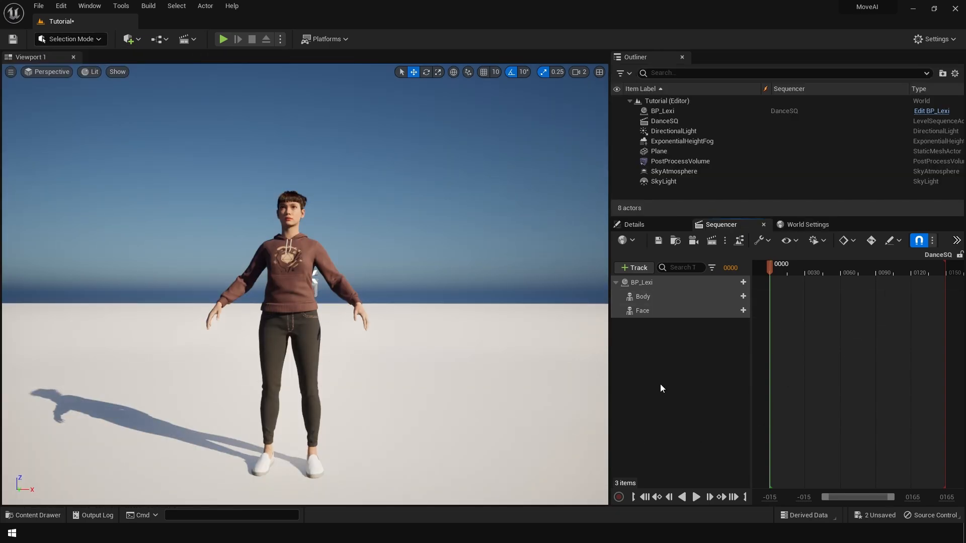
{"action": "left_click", "coordinate": [658, 299]}
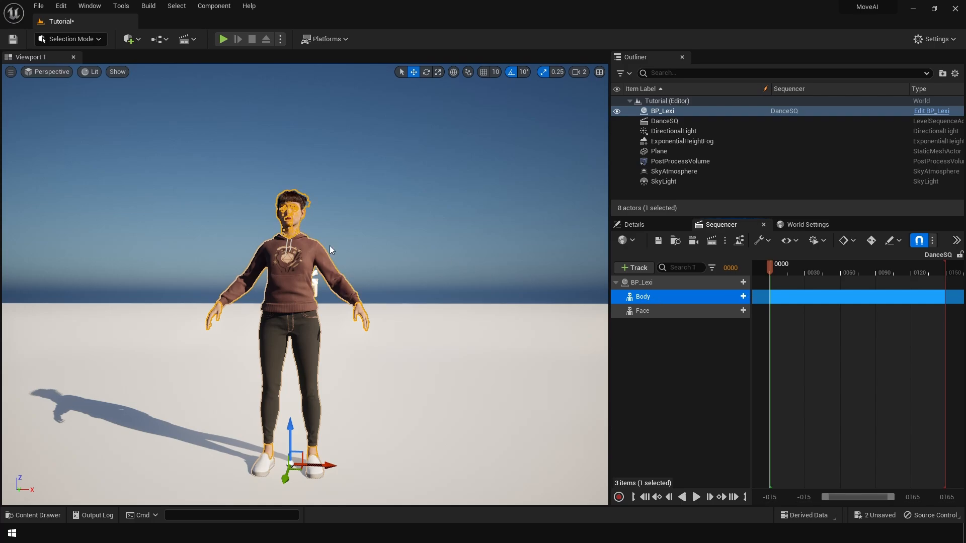
{"action": "left_click", "coordinate": [729, 296]}
{"action": "mouse_move", "coordinate": [780, 127]}
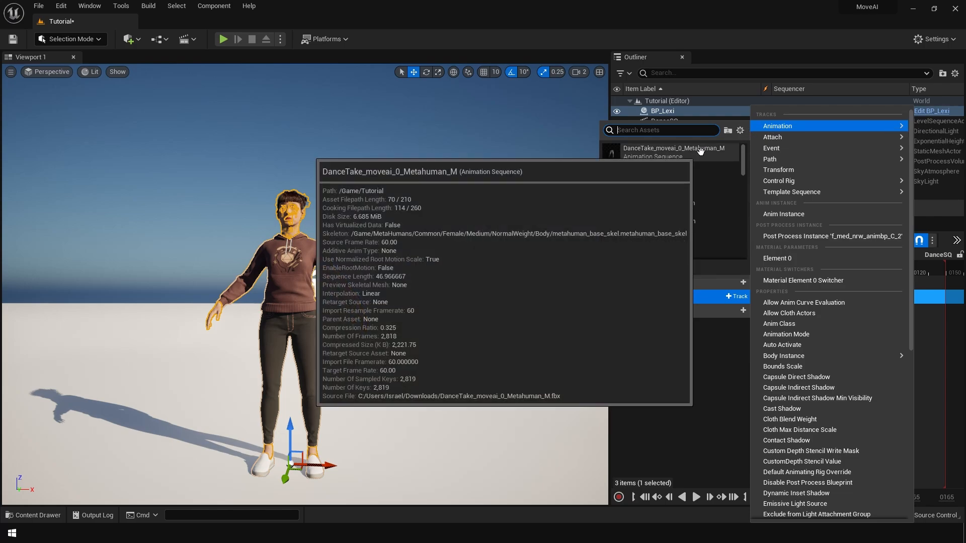
{"action": "left_click", "coordinate": [700, 151]}
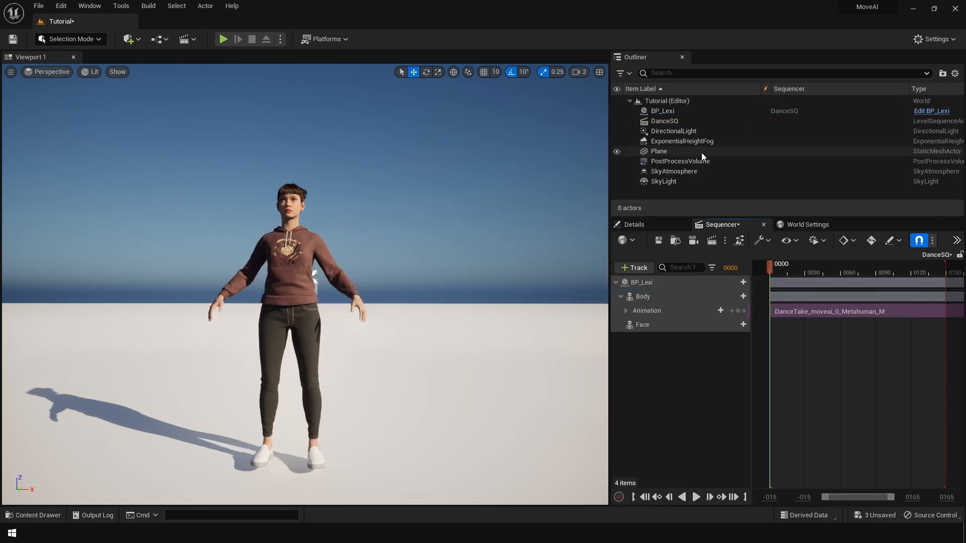
{"action": "mouse_move", "coordinate": [773, 270]}
{"action": "left_mouse_down"}
{"action": "mouse_move", "coordinate": [801, 265]}
{"action": "mouse_move", "coordinate": [780, 265]}
{"action": "left_mouse_up"}
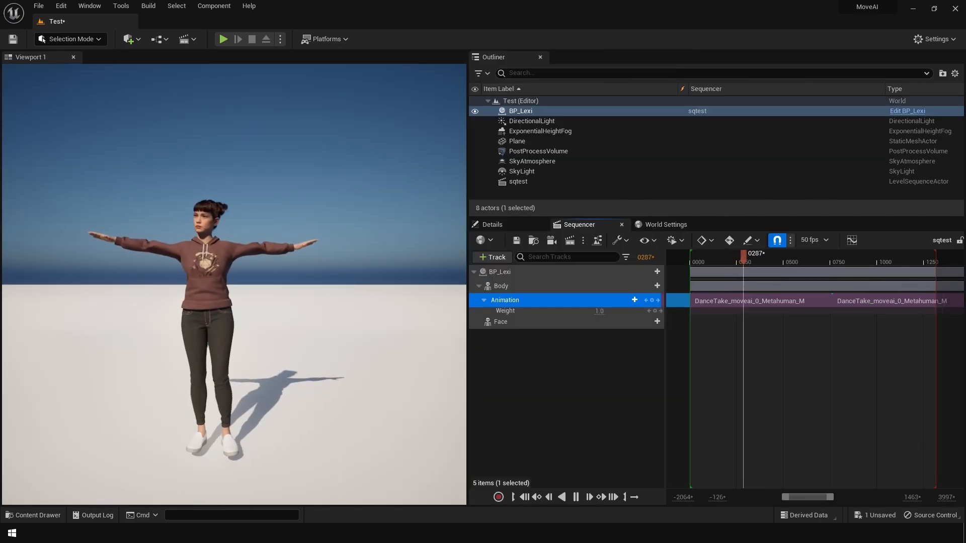